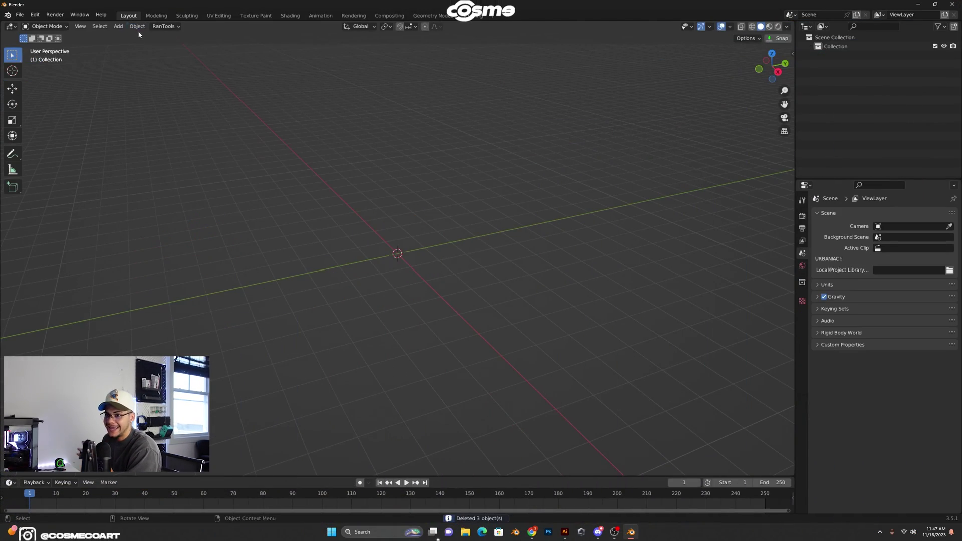
Step: Import COSME TYPO.svg from the Extreme SSD (F:) drive as SVG lettering curves
click(19, 14)
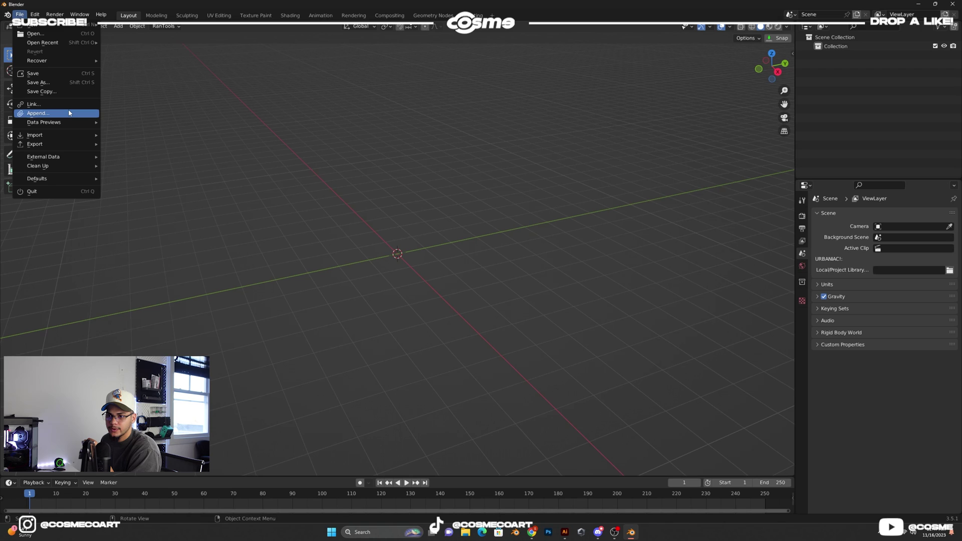
mouse_move(57, 137)
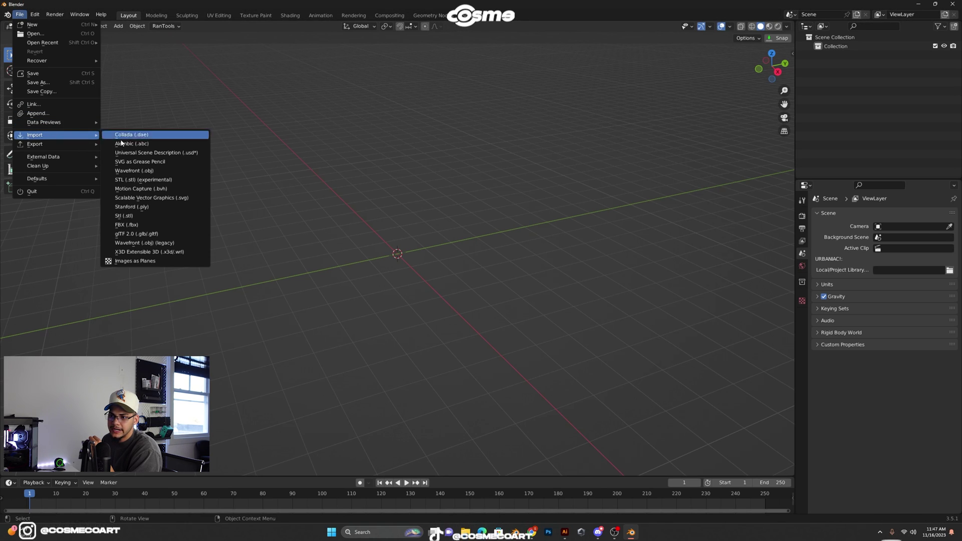
click(170, 198)
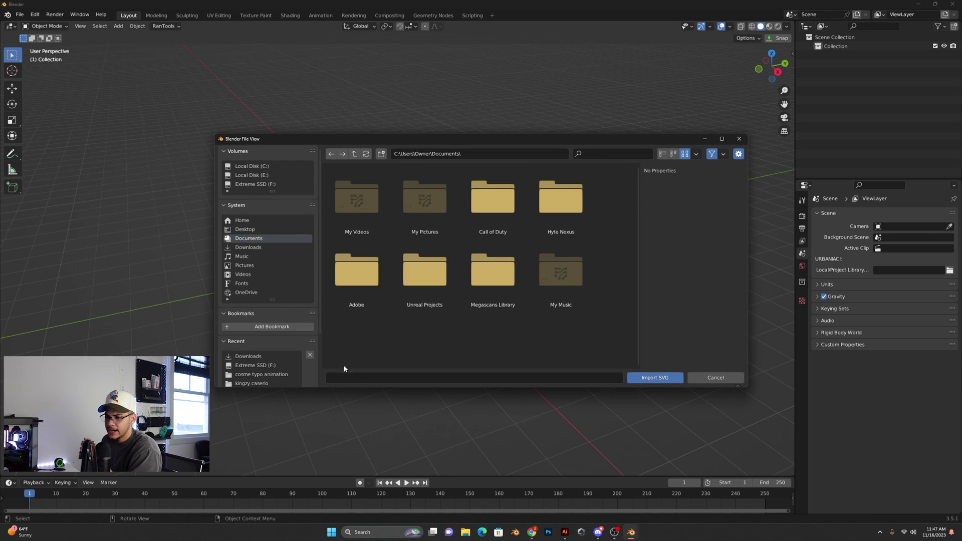
click(252, 366)
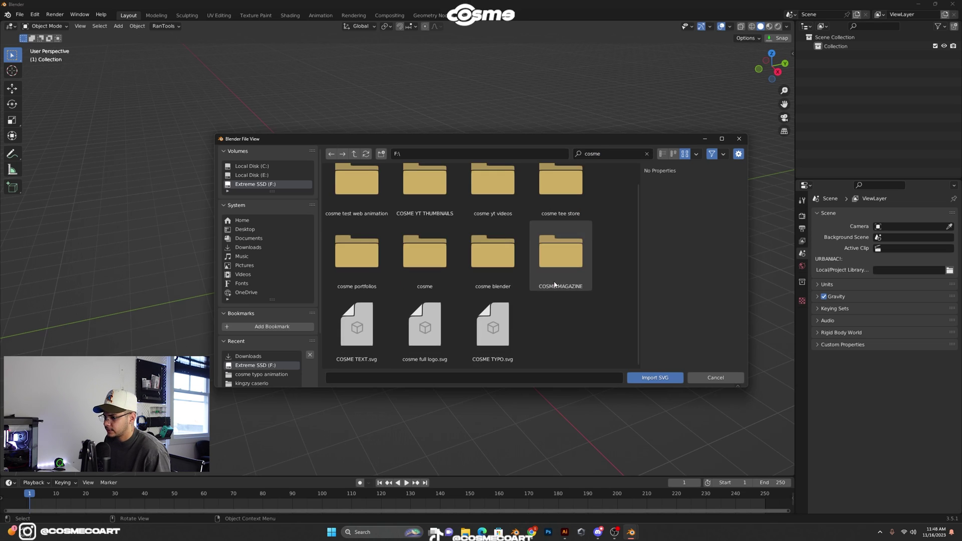
double_click(501, 328)
Step: In top view, move one cosme curve up along Y and delete that duplicate
scroll(428, 251, up, 10)
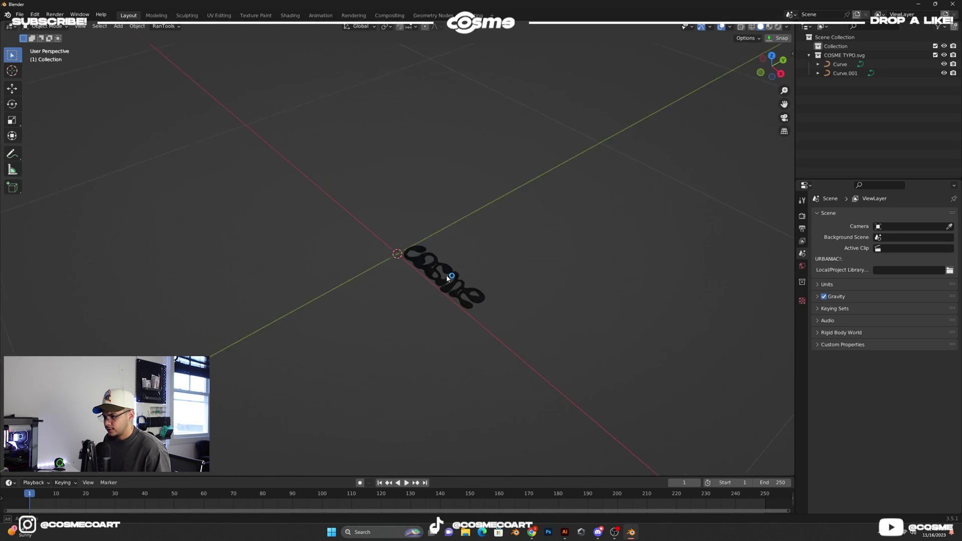
middle_drag(428, 251, 360, 321)
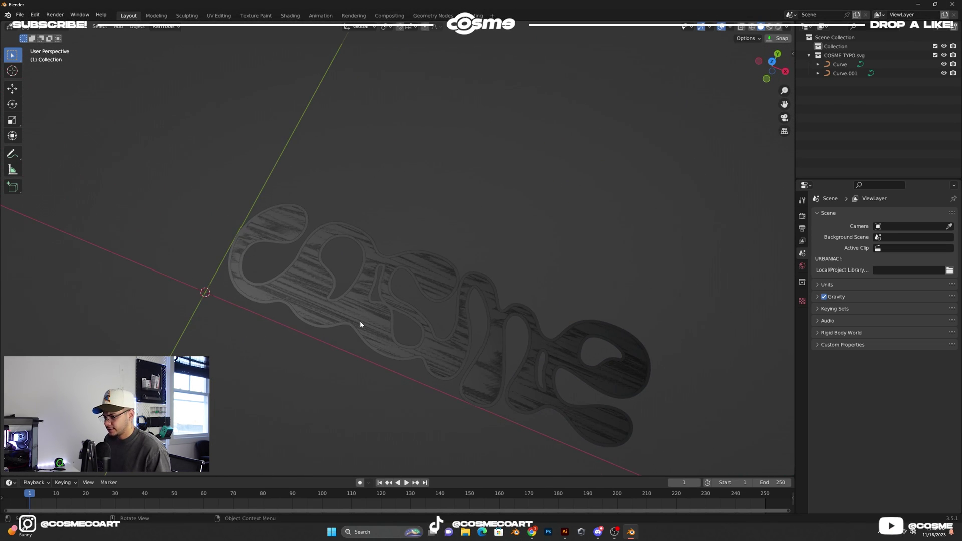
click(360, 321)
key(KP_7)
key(g)
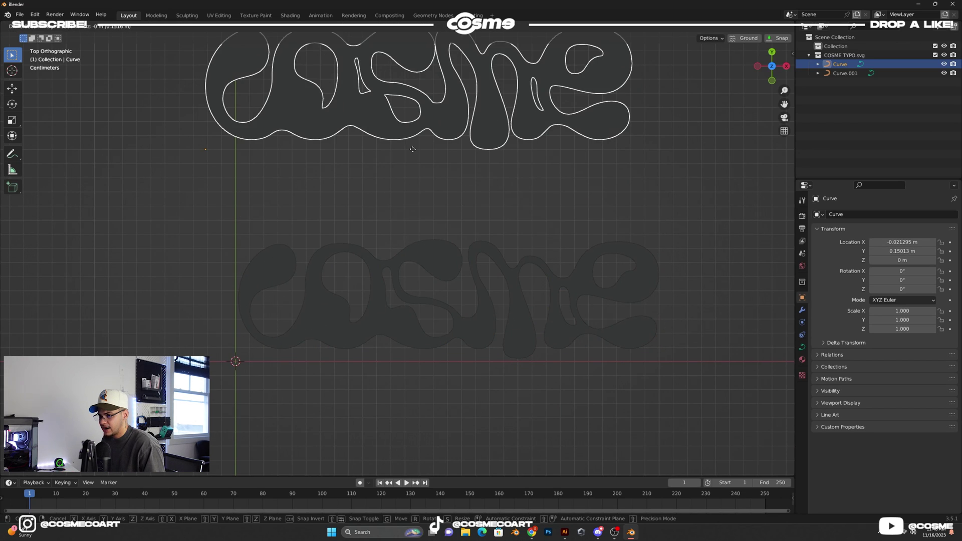
right_click(412, 148)
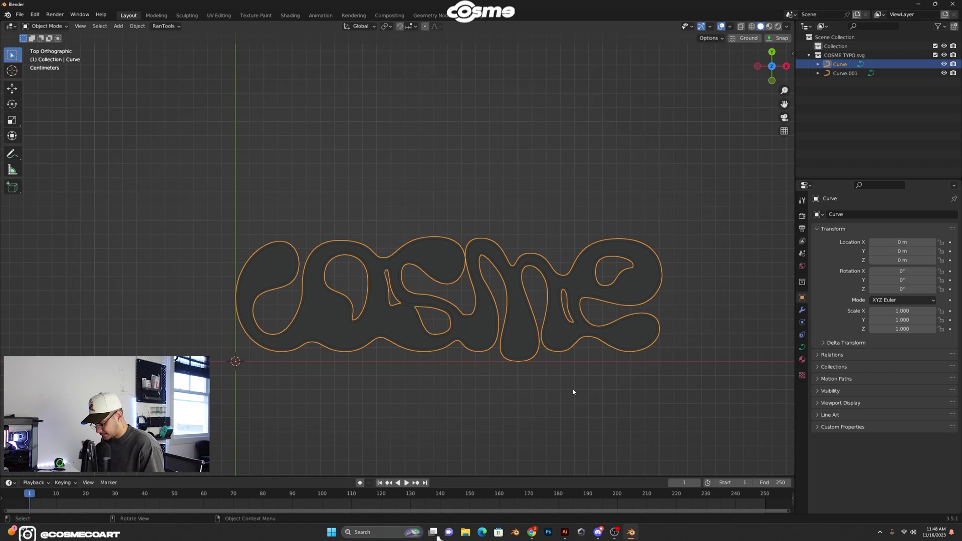
key(g)
key(y)
click(565, 237)
click(608, 437)
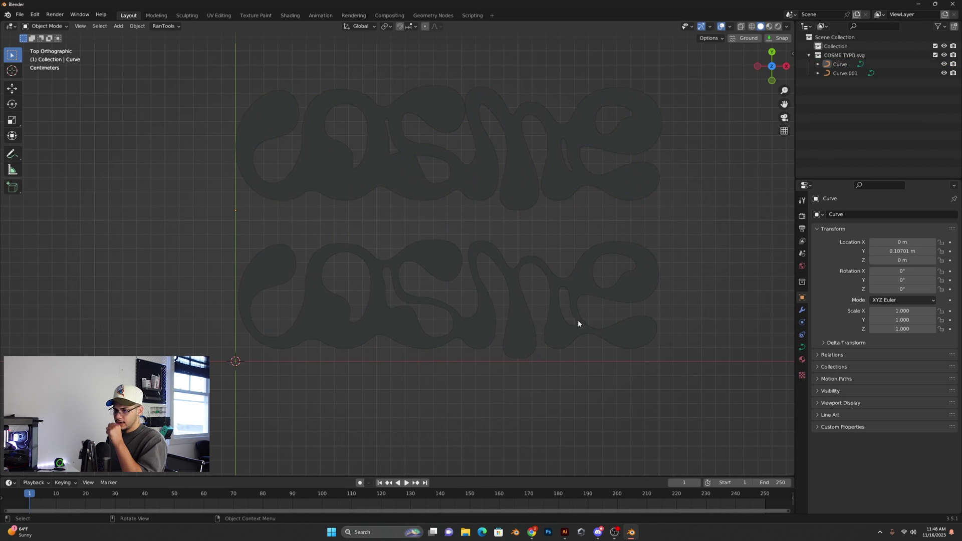
drag(201, 82, 684, 185)
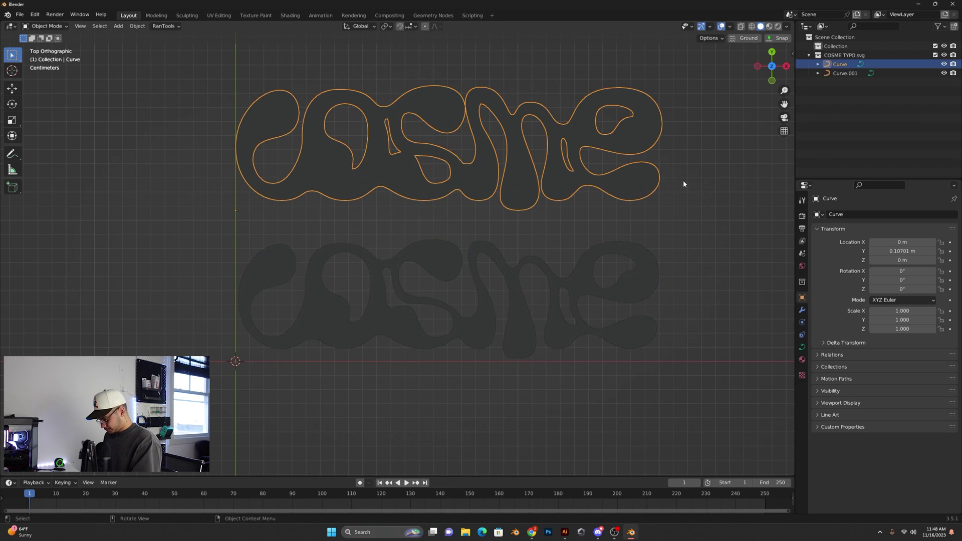
key(Delete)
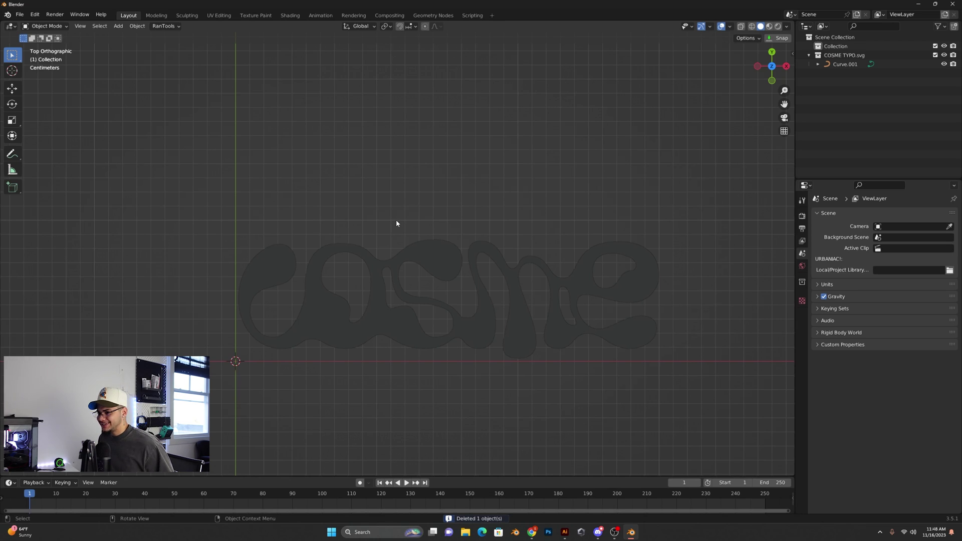
Step: Rotate the remaining cosme curve 90° around X so the letters stand upright
drag(185, 182, 584, 343)
drag(194, 203, 644, 398)
text(r)
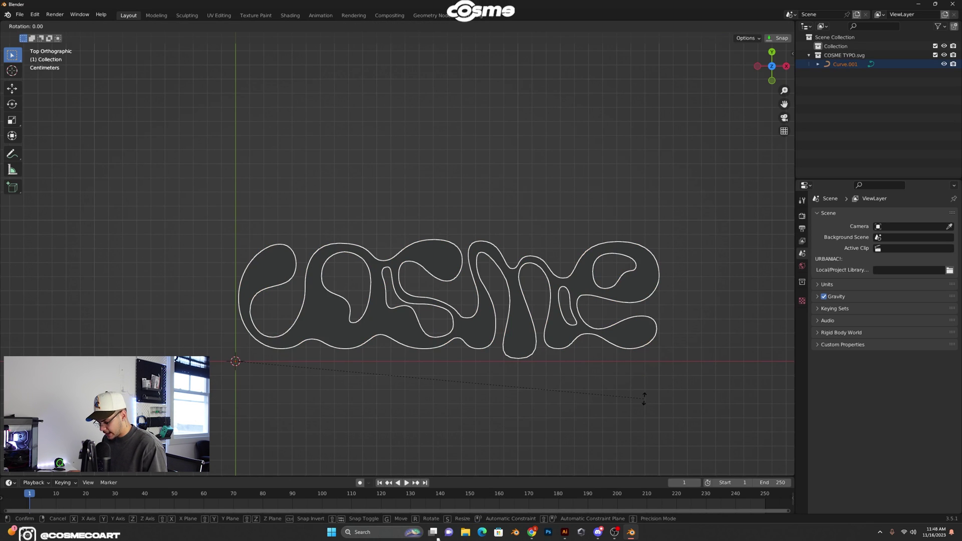
text(x90)
key(Return)
middle_drag(640, 398, 589, 340)
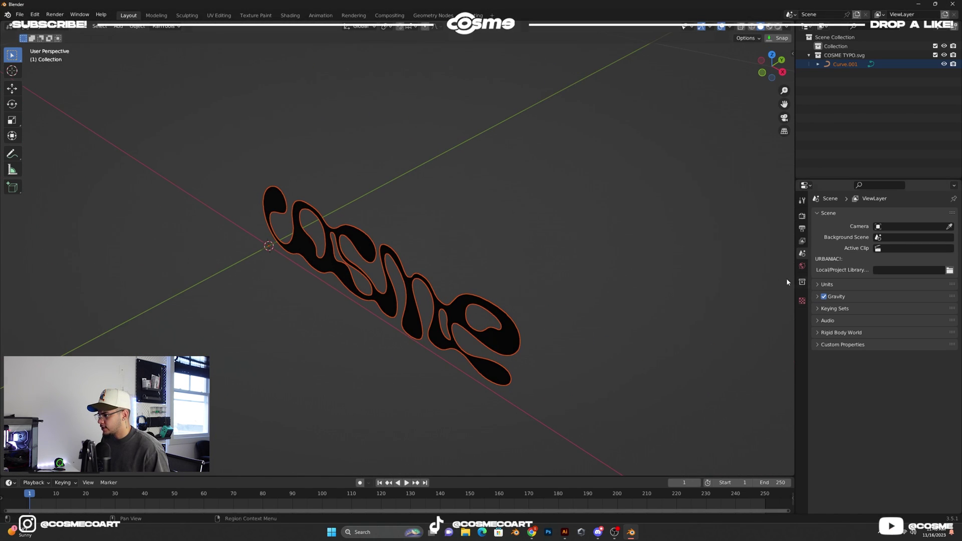
Step: Set the cosme curve's Geometry Extrude to 0.006 m
click(474, 300)
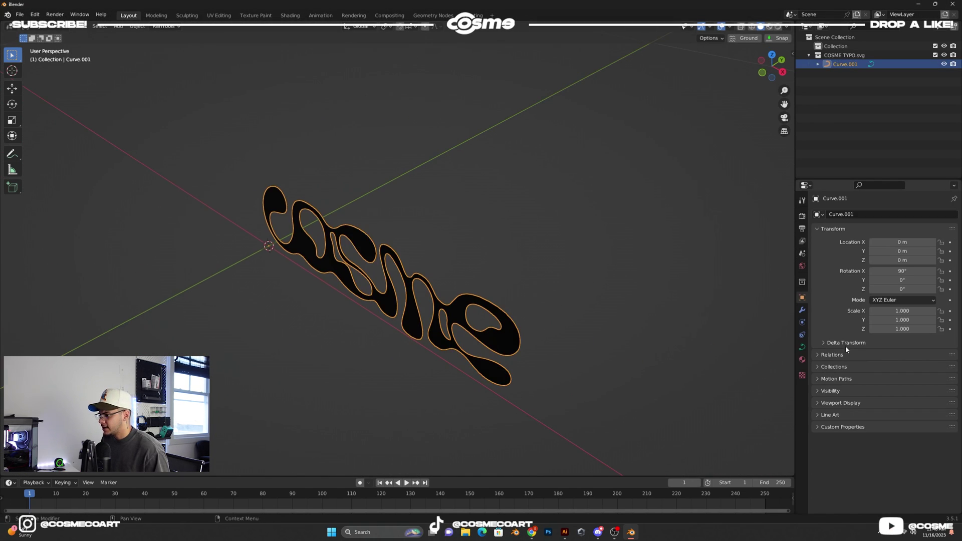
click(803, 347)
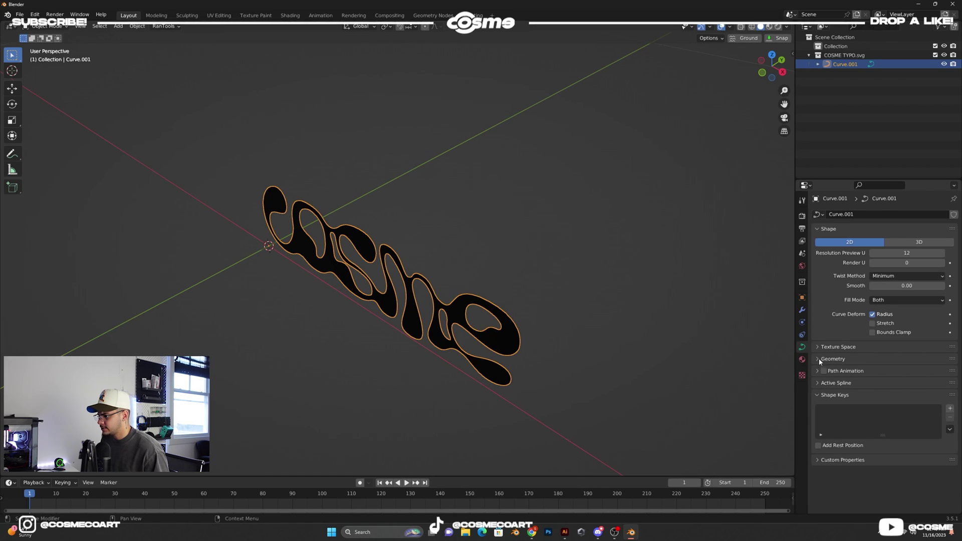
click(819, 358)
drag(907, 382, 927, 382)
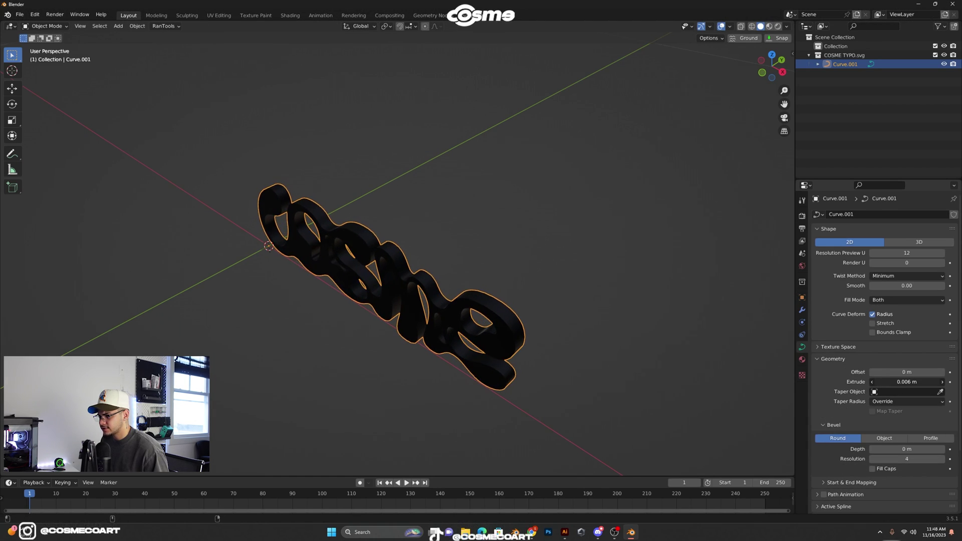
Step: Convert the extruded lettering curve into a mesh
right_click(489, 332)
click(539, 391)
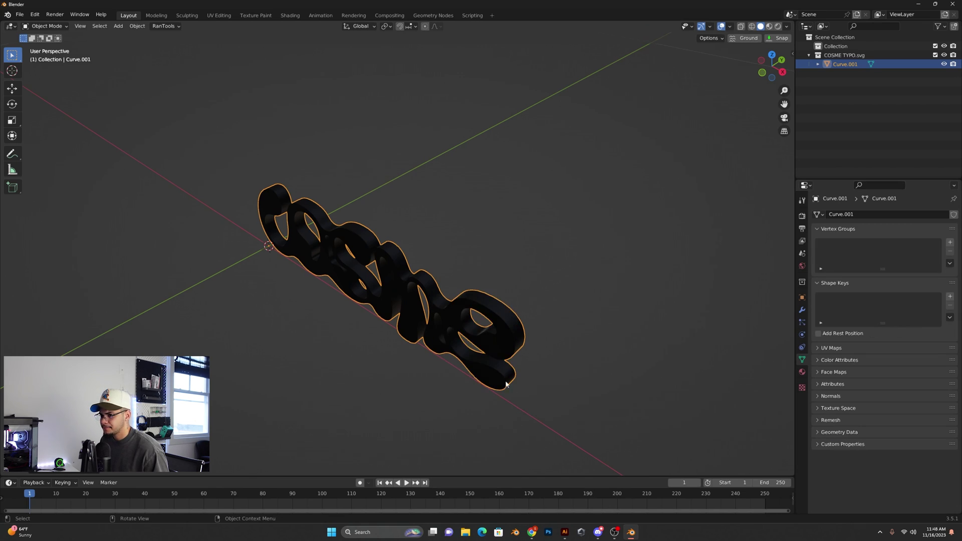
middle_drag(539, 392, 443, 344)
Step: Switch the render engine to Cycles with GPU Compute as the device
scroll(436, 331, up, 4)
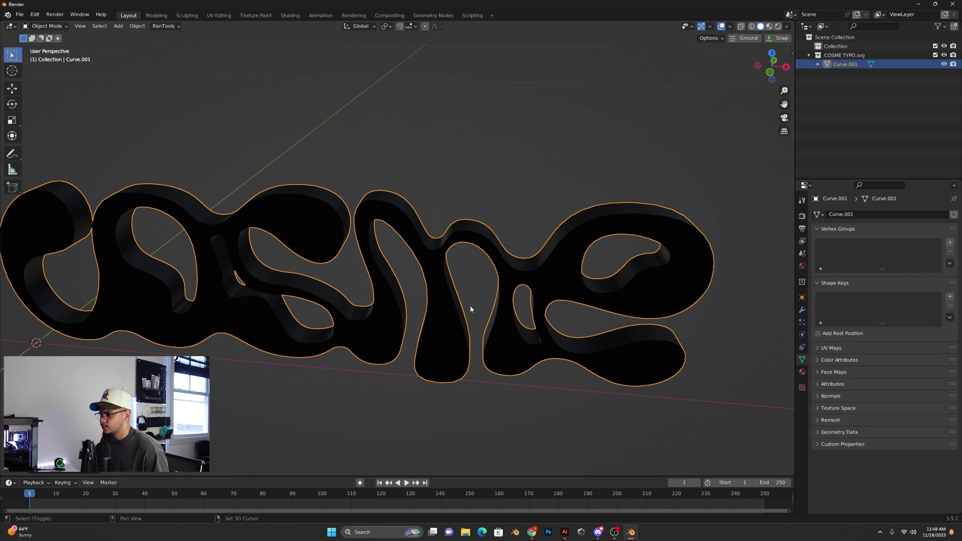
click(802, 216)
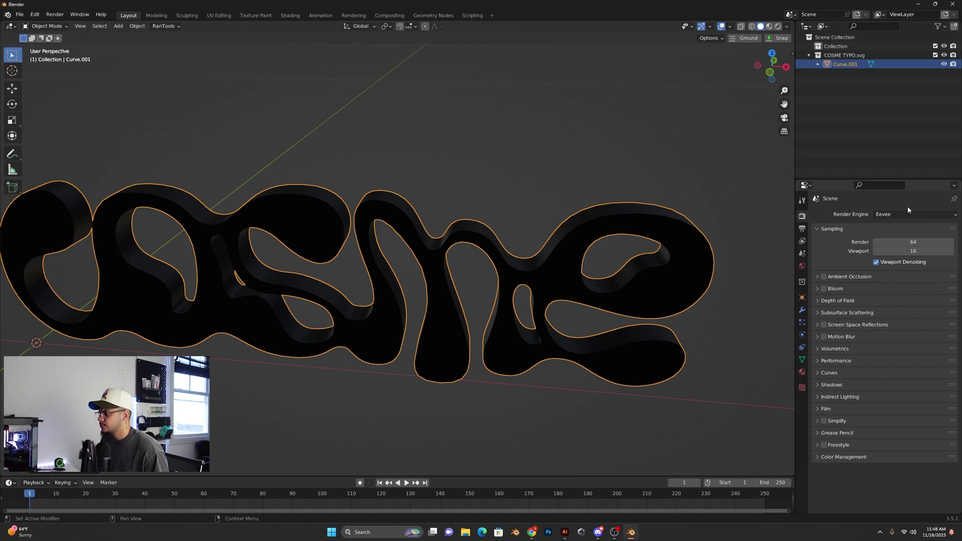
click(883, 244)
click(886, 236)
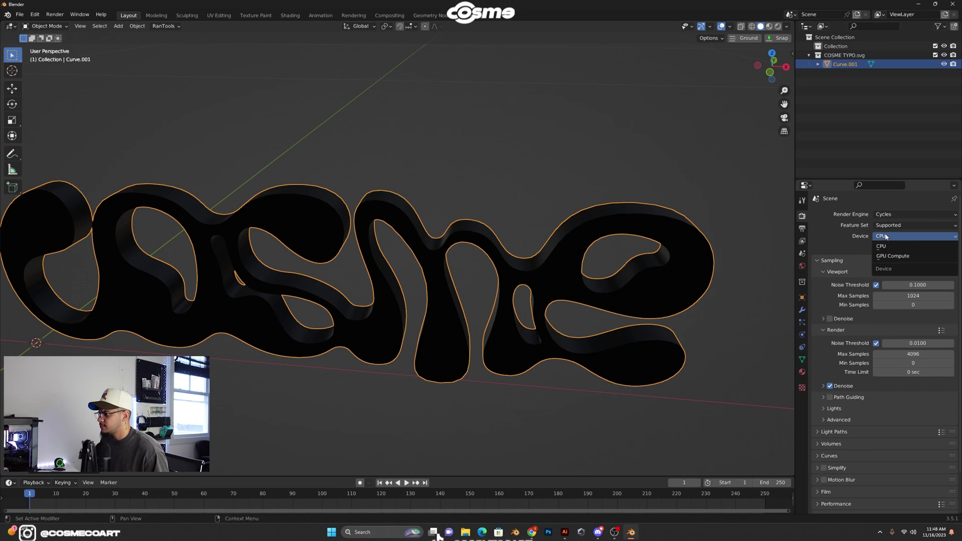
click(897, 256)
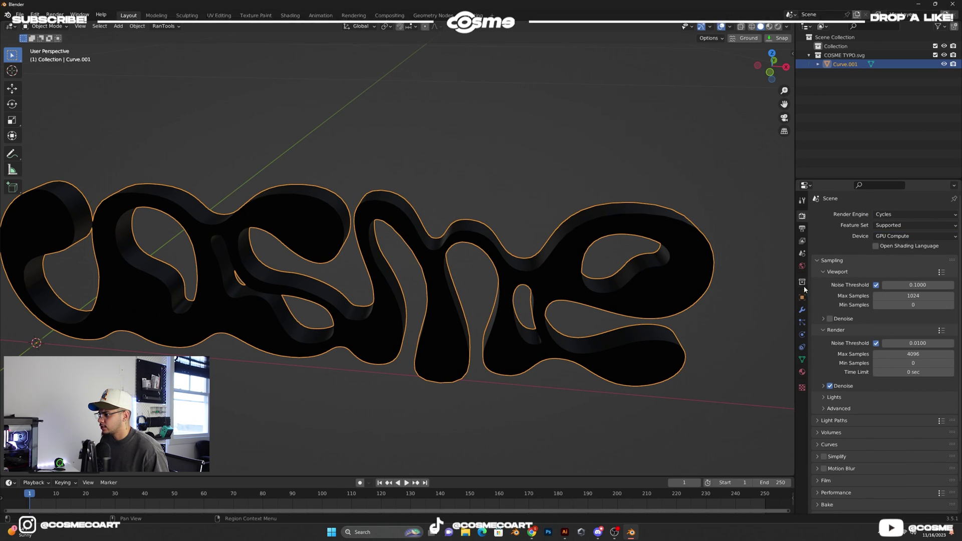
Step: Set the world colour to an Environment Texture using canary_wharf_8k.exr from Downloads
click(802, 267)
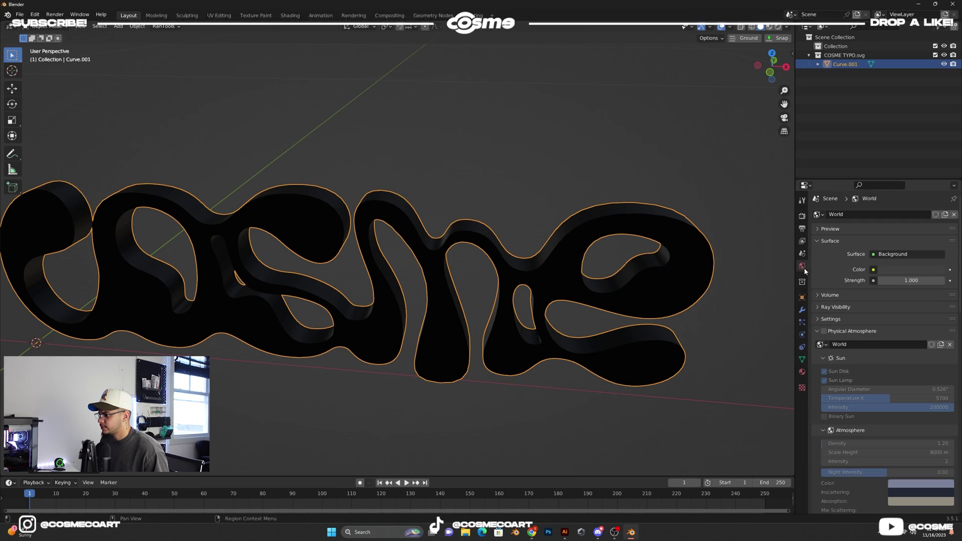
click(874, 270)
click(670, 309)
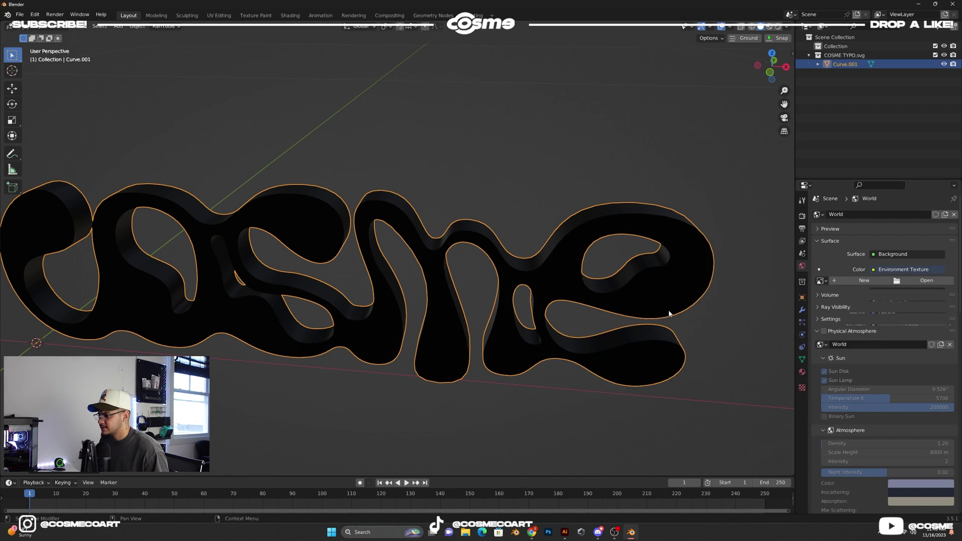
click(926, 281)
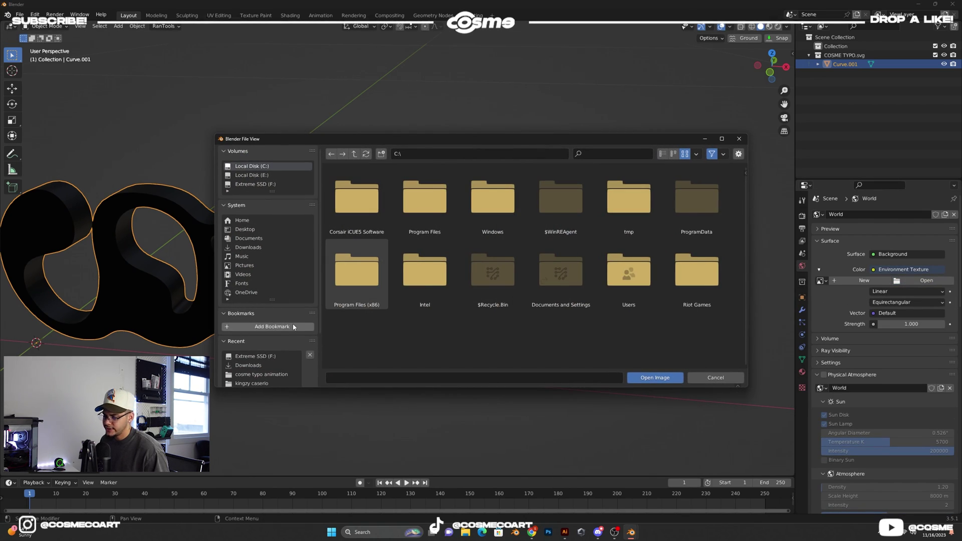
click(254, 249)
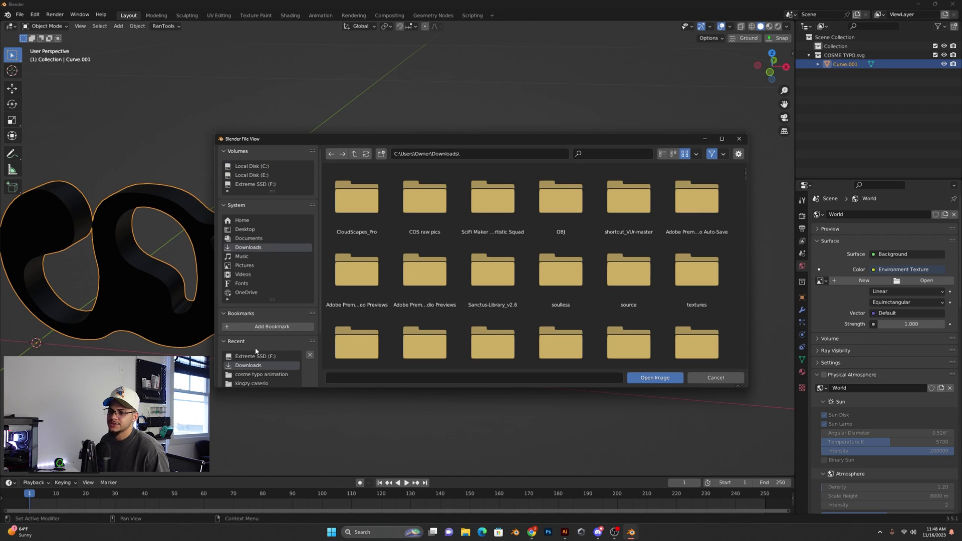
click(600, 156)
text(exr)
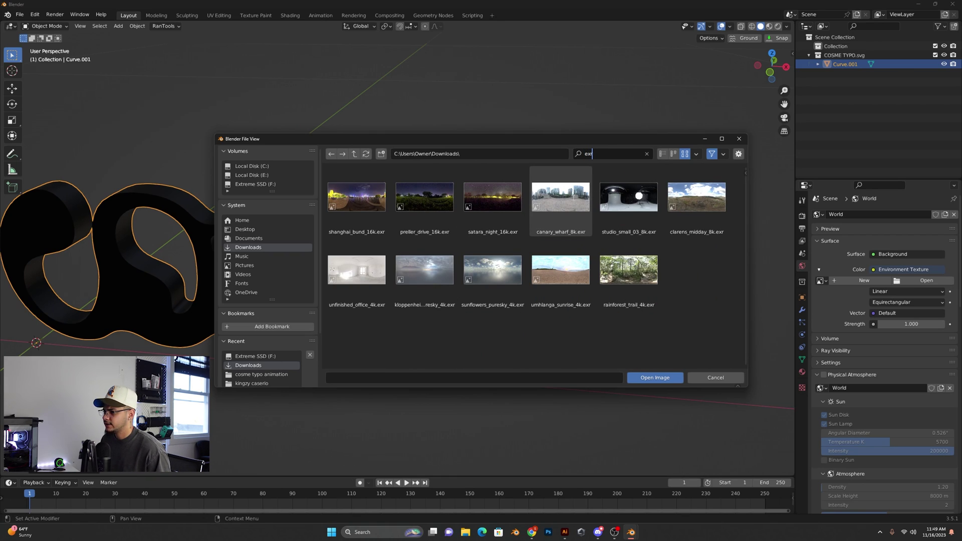
double_click(566, 194)
scroll(562, 191, down, 4)
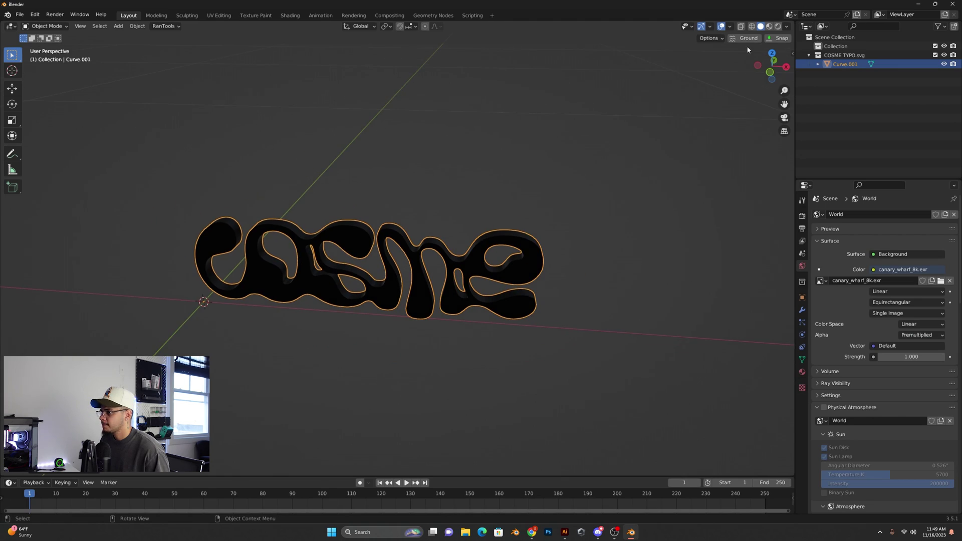
Step: In Rendered view, give the text a new material with Roughness 0 and Transmission 1
click(777, 27)
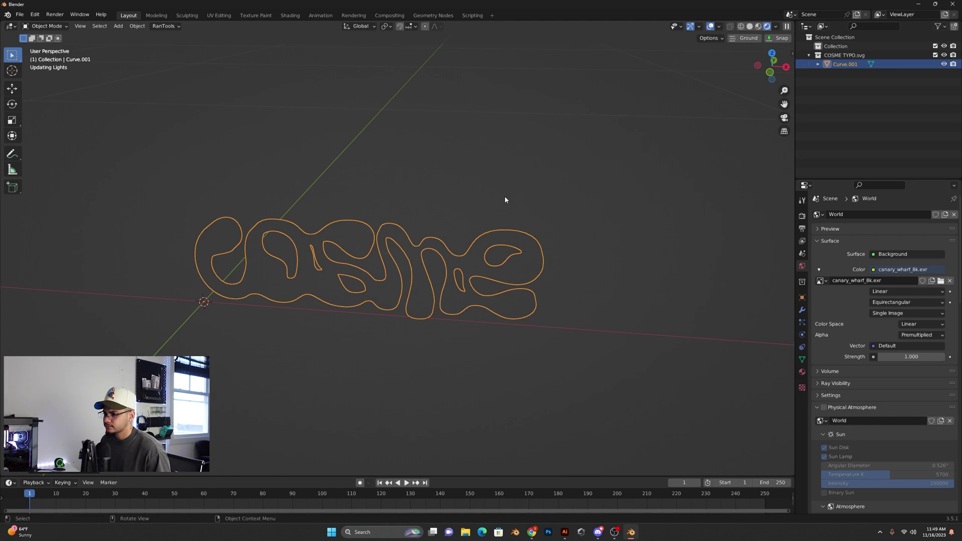
middle_drag(506, 200, 547, 207)
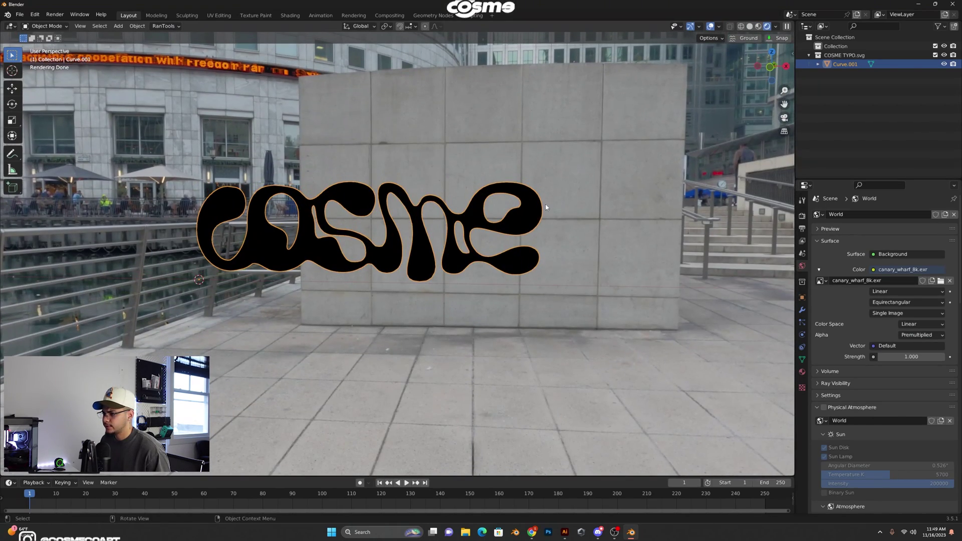
click(802, 371)
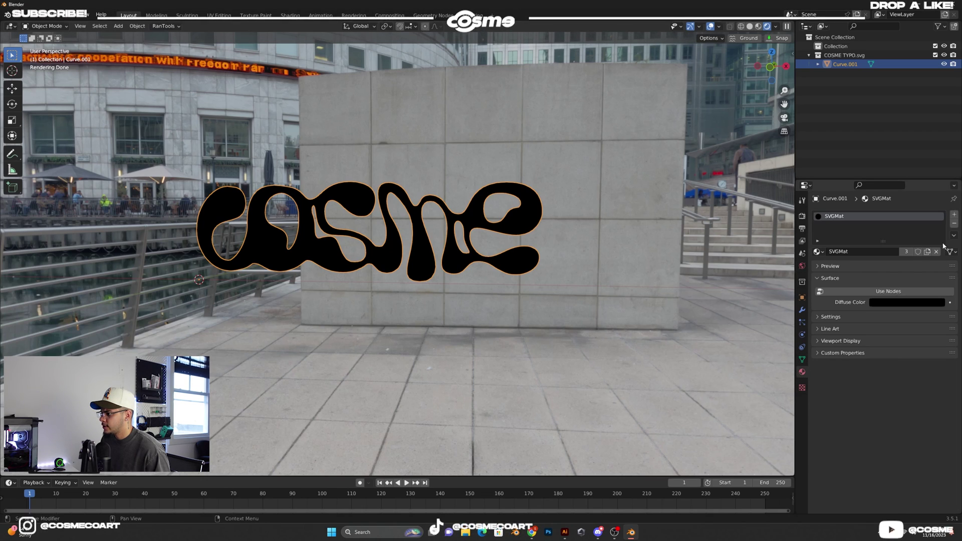
scroll(541, 217, up, 3)
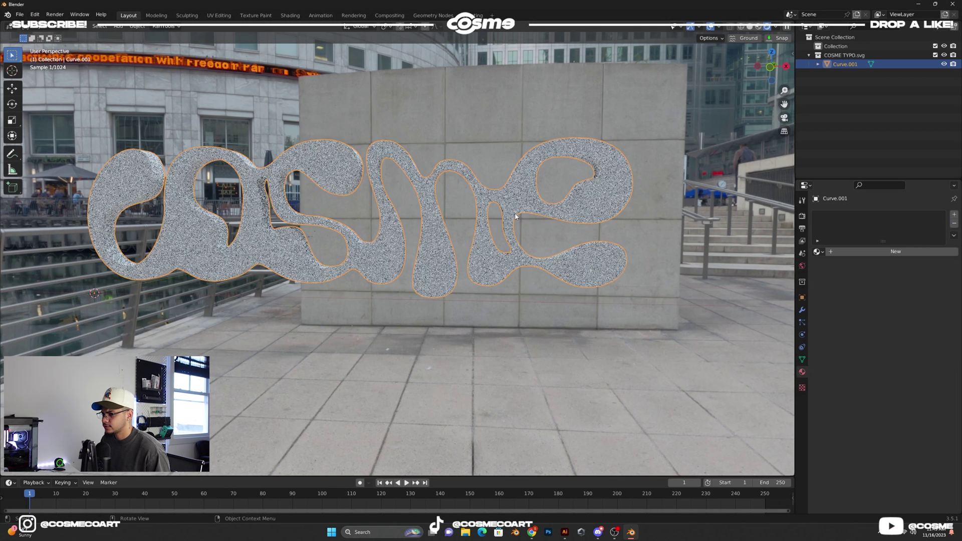
click(833, 252)
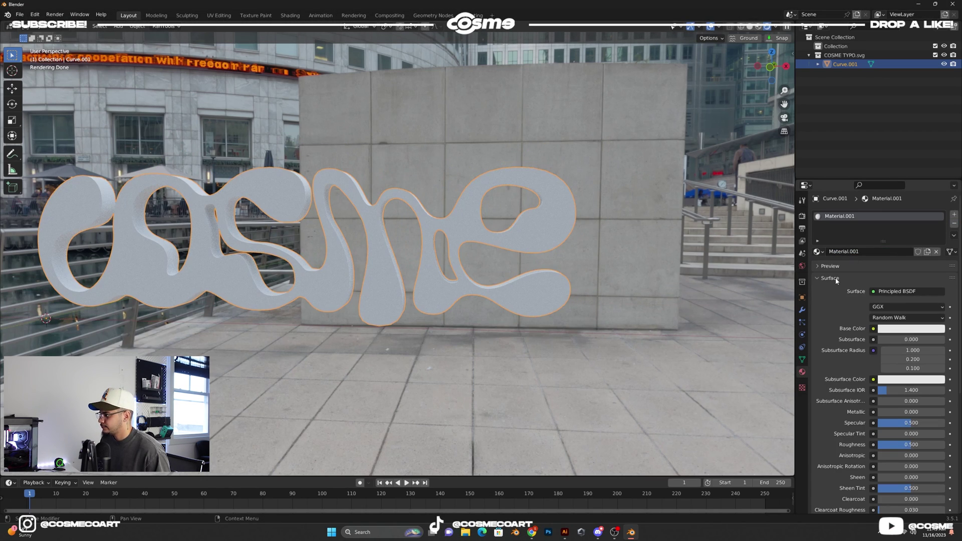
drag(902, 449, 945, 456)
scroll(885, 454, down, 3)
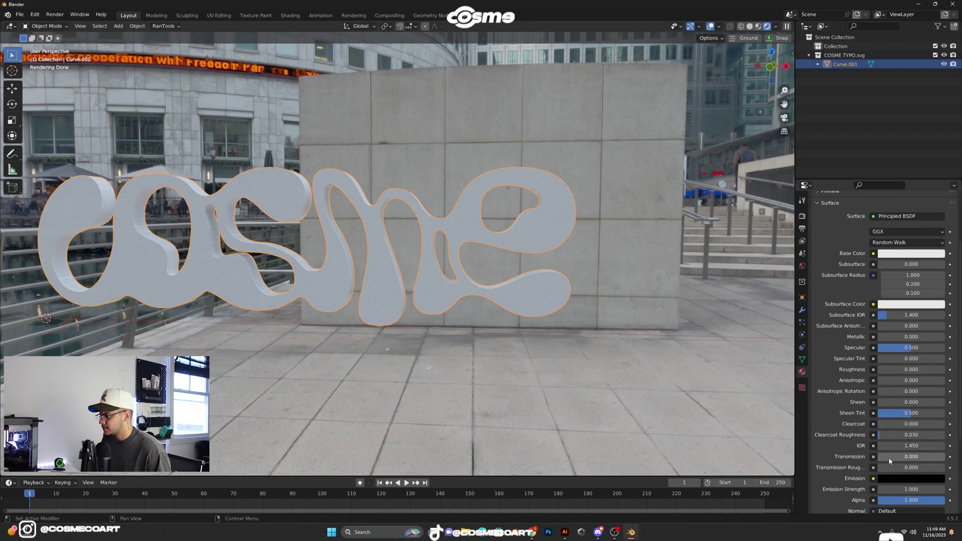
Step: Orbit around the glass text, deselecting and reselecting it to inspect the look
middle_drag(633, 305, 508, 211)
click(502, 225)
scroll(502, 225, down, 5)
click(509, 212)
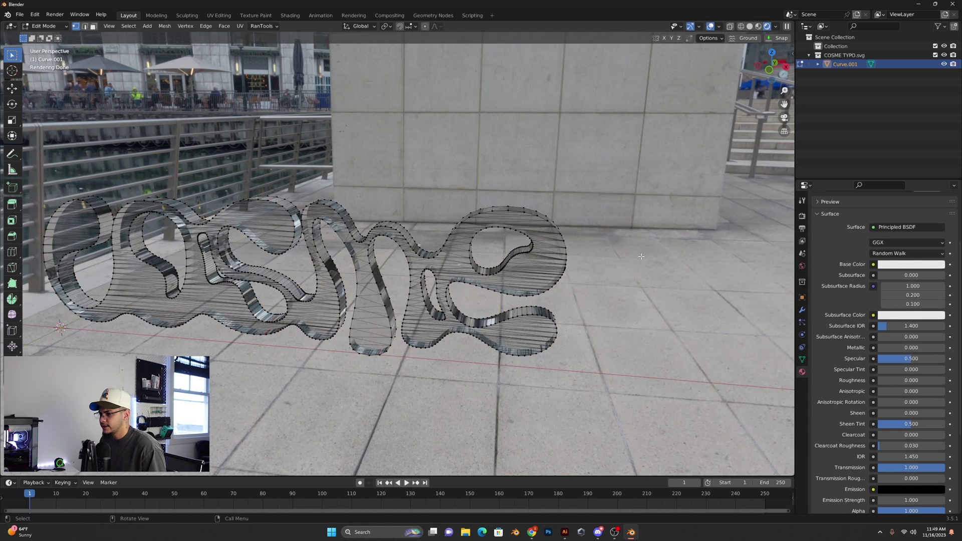
Step: Add a Smooth Remesh at octree depth 10 keeping disconnected pieces, then apply it with Ctrl+A
click(801, 312)
click(836, 214)
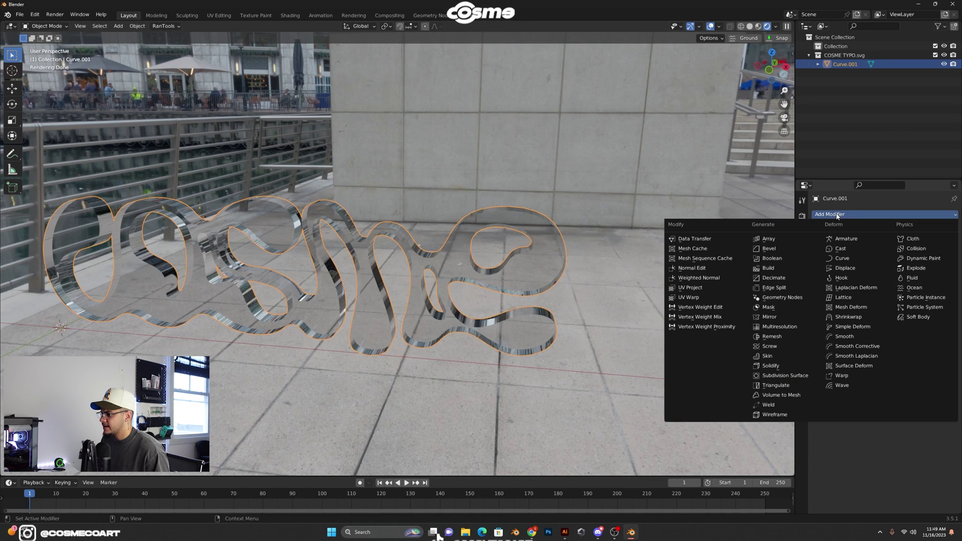
click(772, 336)
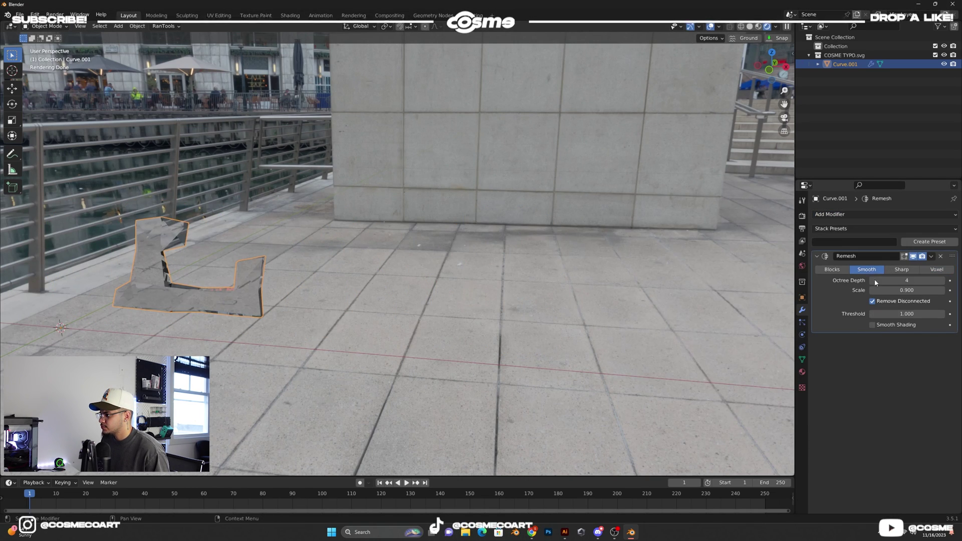
click(873, 302)
click(942, 281)
click(942, 280)
click(941, 281)
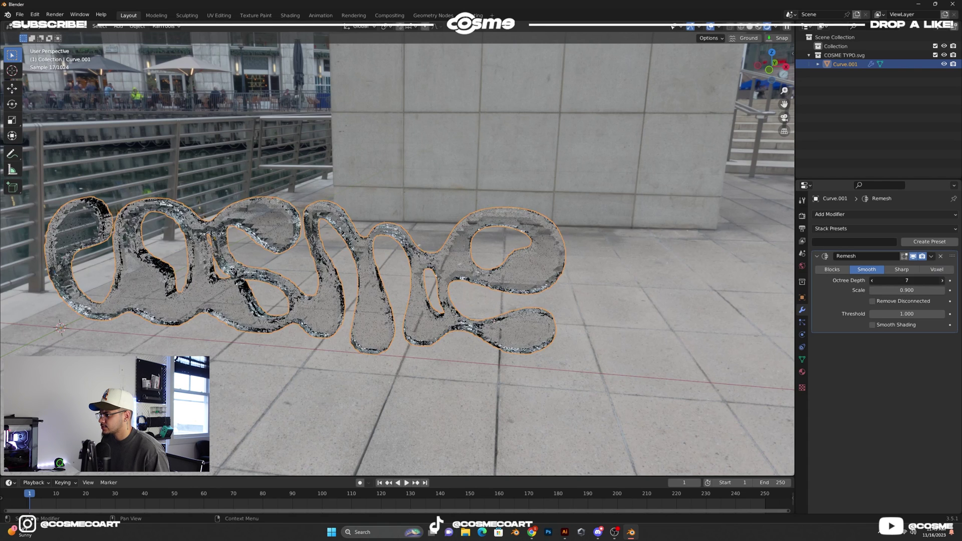
click(942, 280)
click(942, 281)
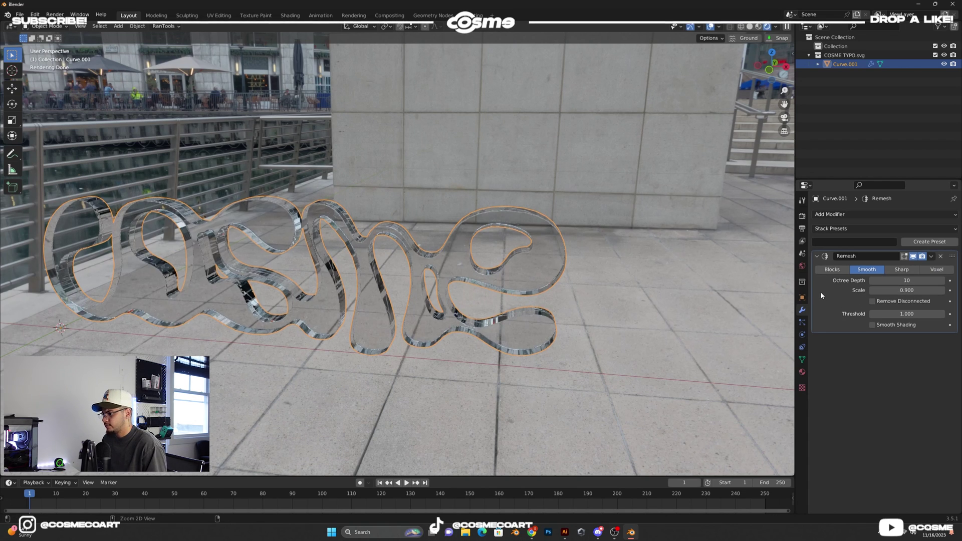
key(ctrl+a)
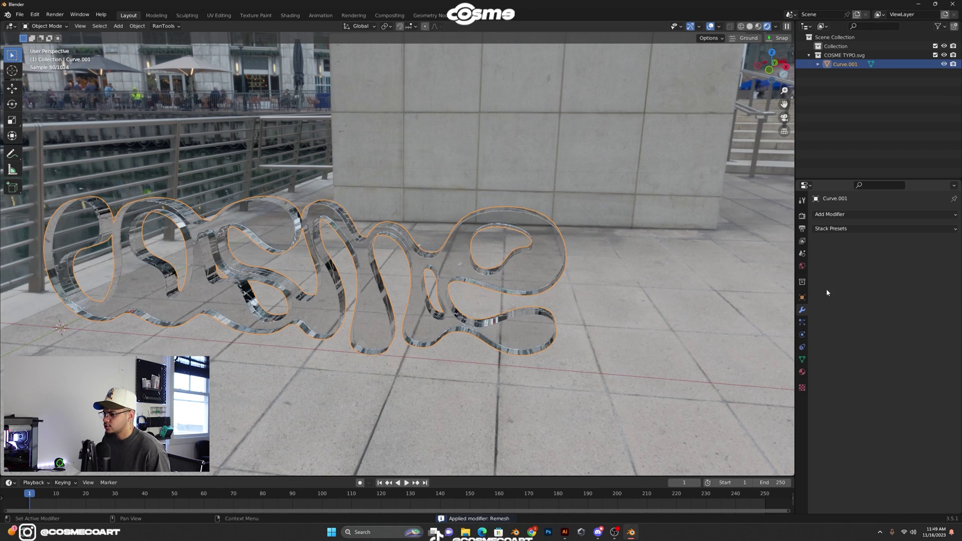
scroll(401, 155, down, 3)
mouse_move(401, 155)
middle_down()
mouse_move(405, 148)
mouse_move(404, 168)
middle_up()
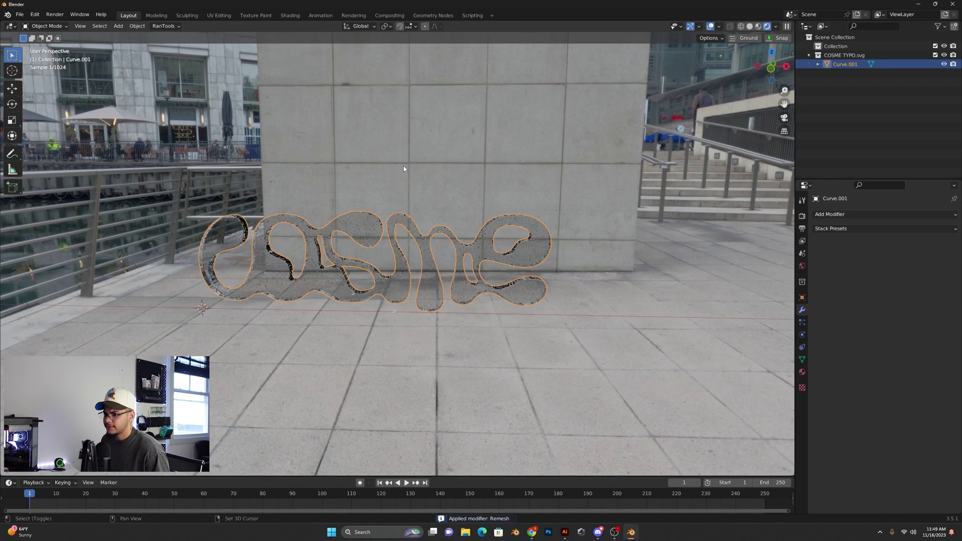
Step: In the Sculpting workspace, round off the cosme mesh with a 237 px Smooth brush
click(187, 15)
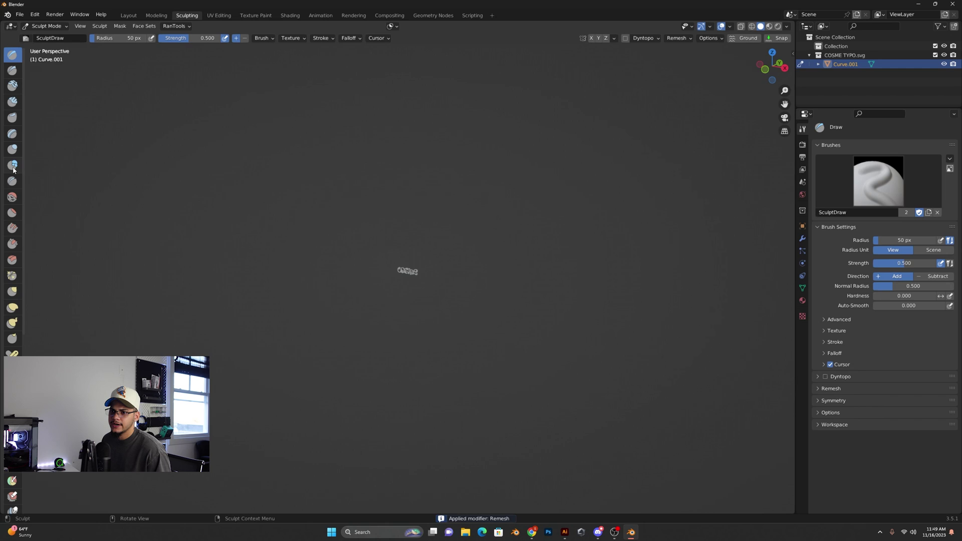
click(11, 198)
scroll(457, 270, up, 10)
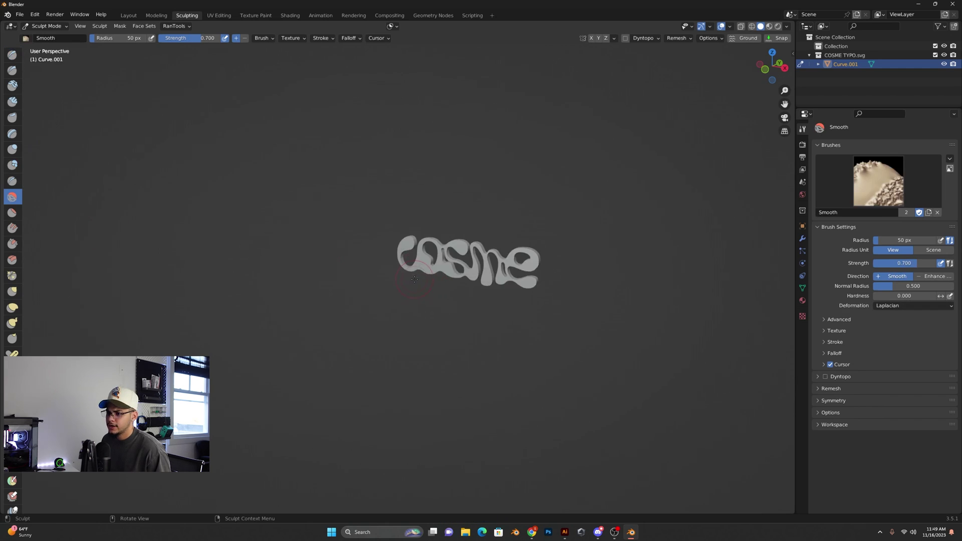
scroll(403, 275, down, 5)
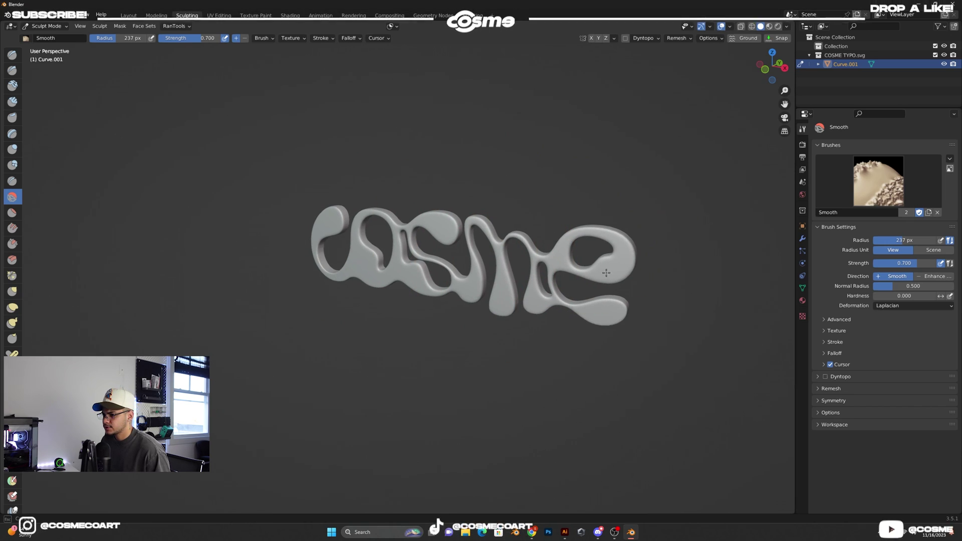
middle_drag(334, 214, 124, 252)
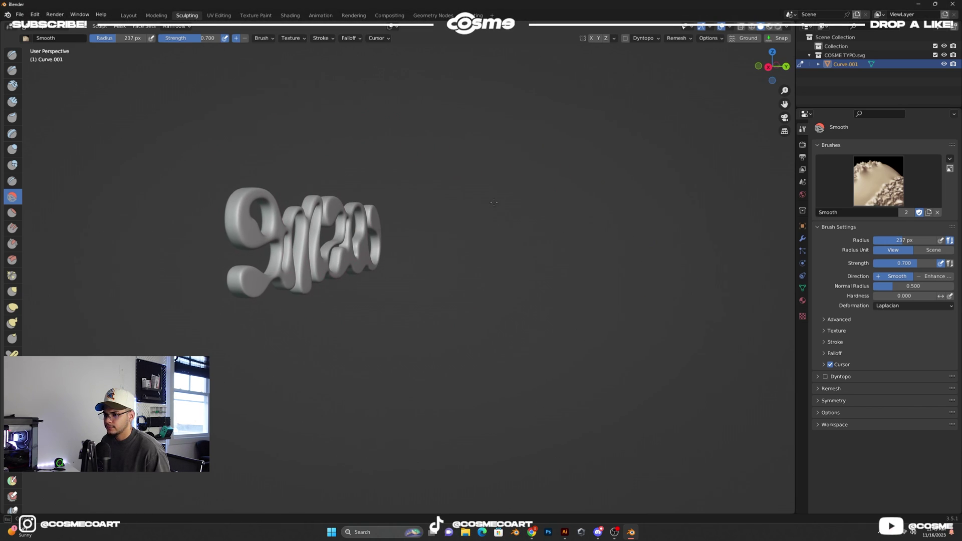
Step: Back in Layout, apply Shade Auto Smooth to the COSME lettering and inspect it closely
click(128, 15)
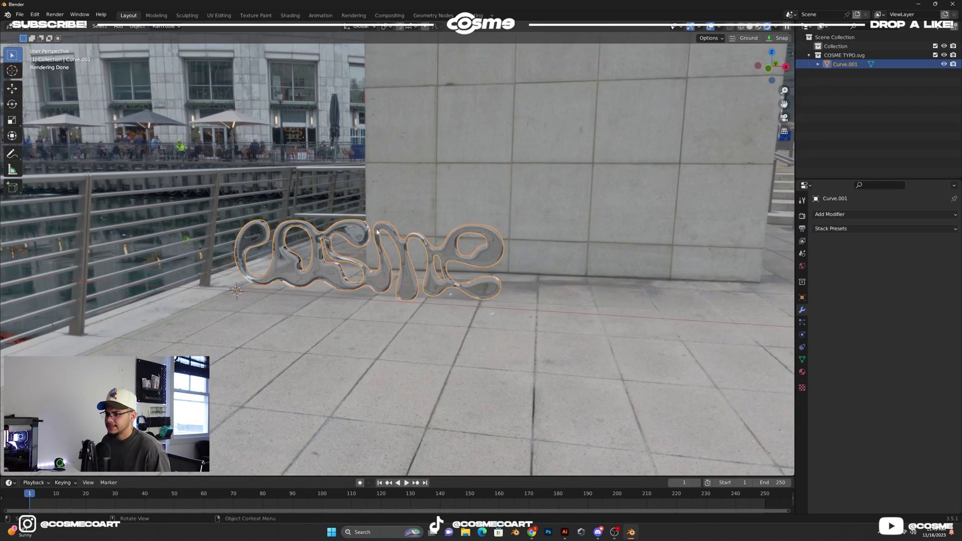
click(377, 188)
middle_drag(377, 188, 474, 140)
scroll(475, 140, up, 5)
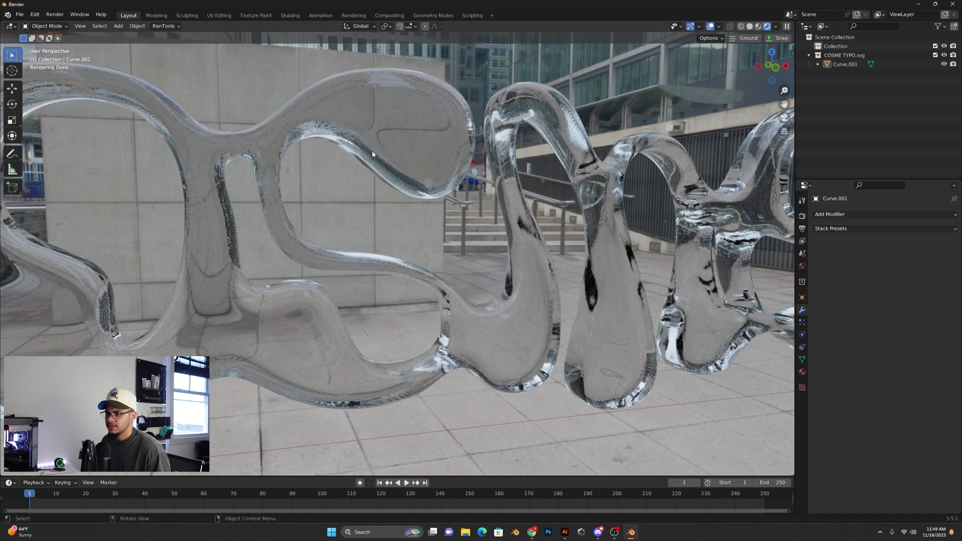
click(541, 110)
right_click(536, 87)
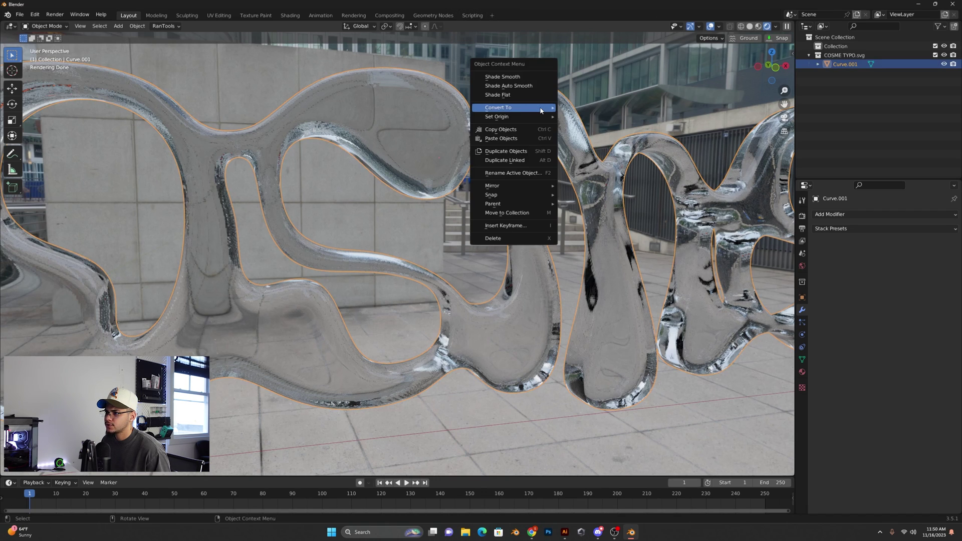
click(534, 78)
click(577, 75)
middle_drag(569, 76, 407, 225)
Step: Move the glass COSME lettering further left along the X axis
scroll(396, 115, down, 4)
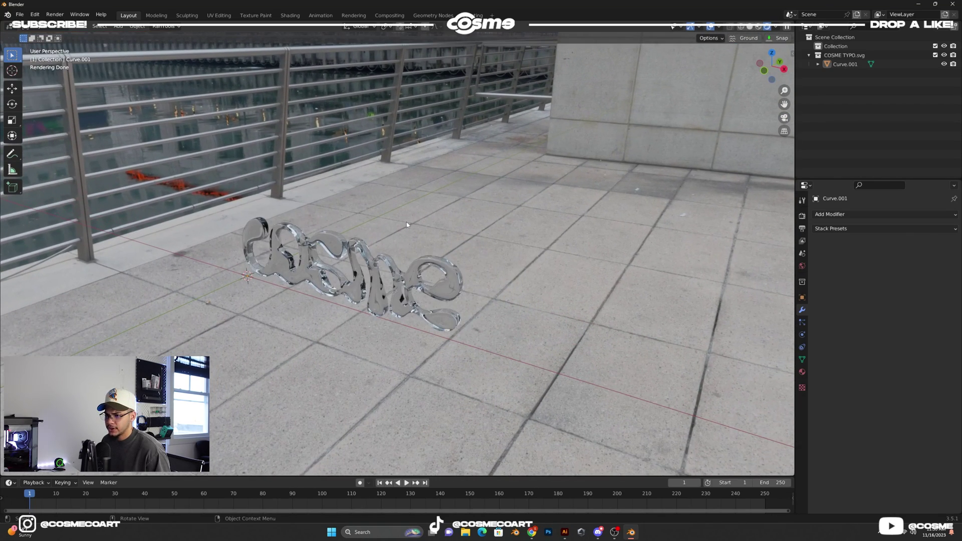
click(371, 251)
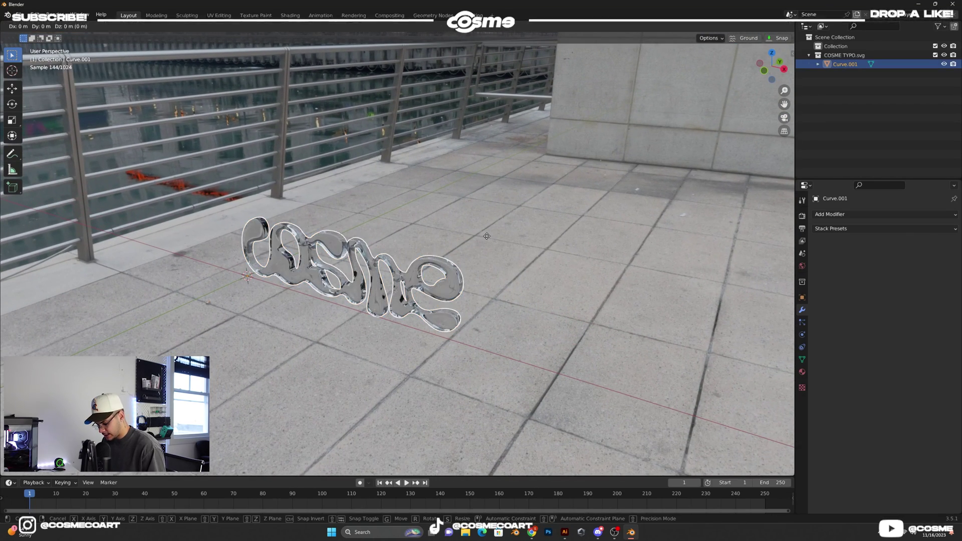
key(g)
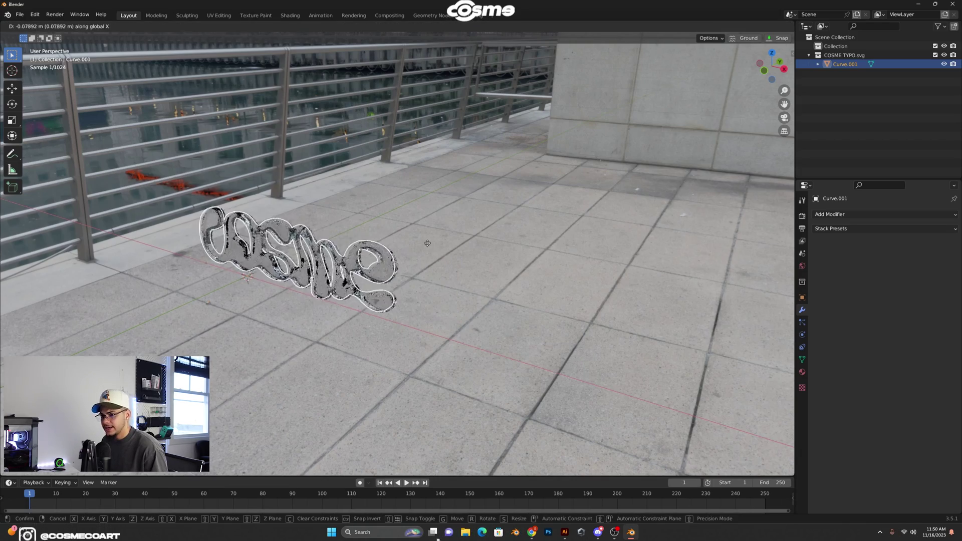
click(378, 245)
middle_drag(378, 245, 412, 185)
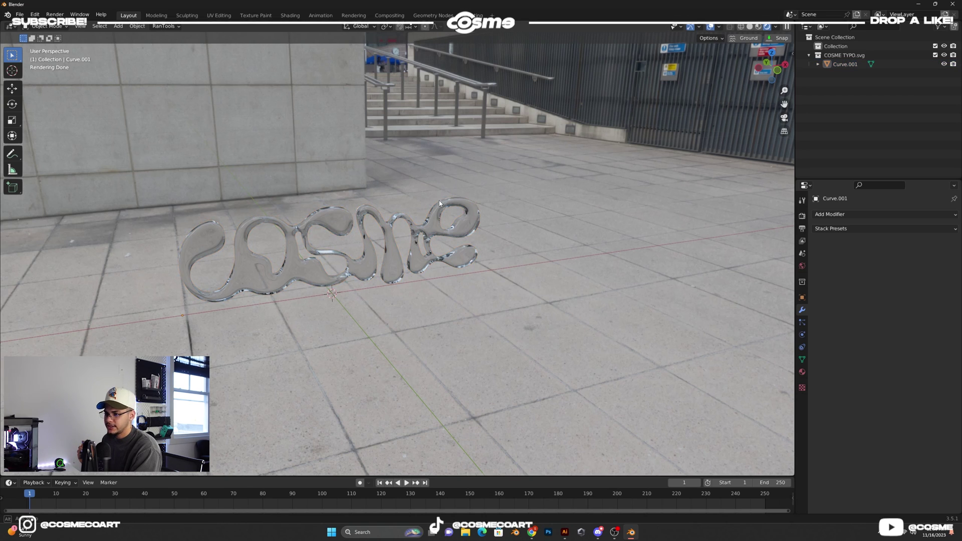
Step: Orbit around the lettering and reselect Curve.001
middle_drag(439, 200, 380, 223)
click(373, 221)
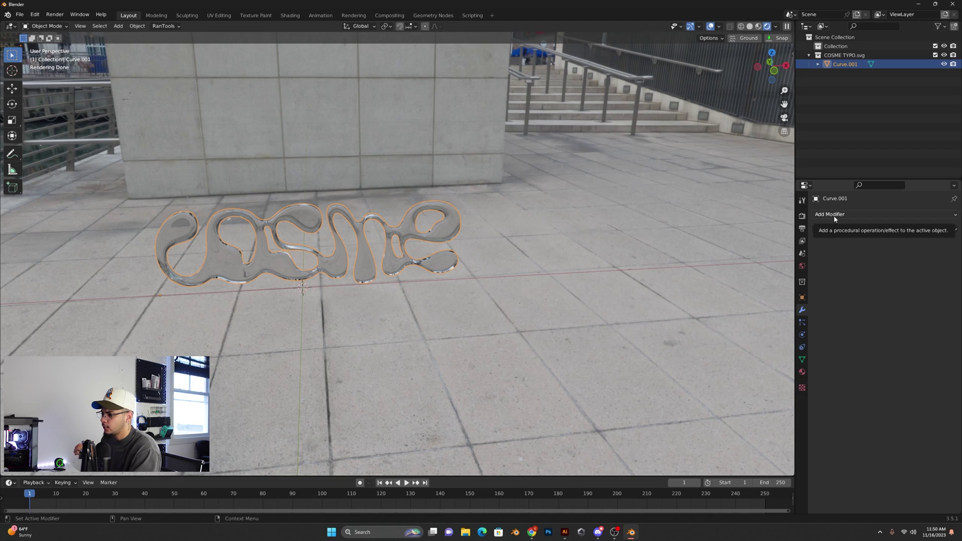
click(350, 182)
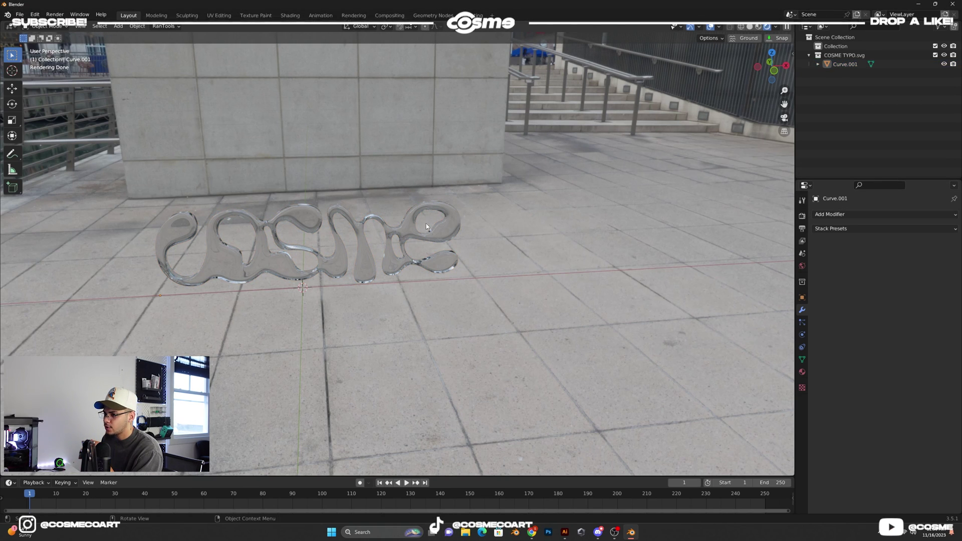
click(449, 233)
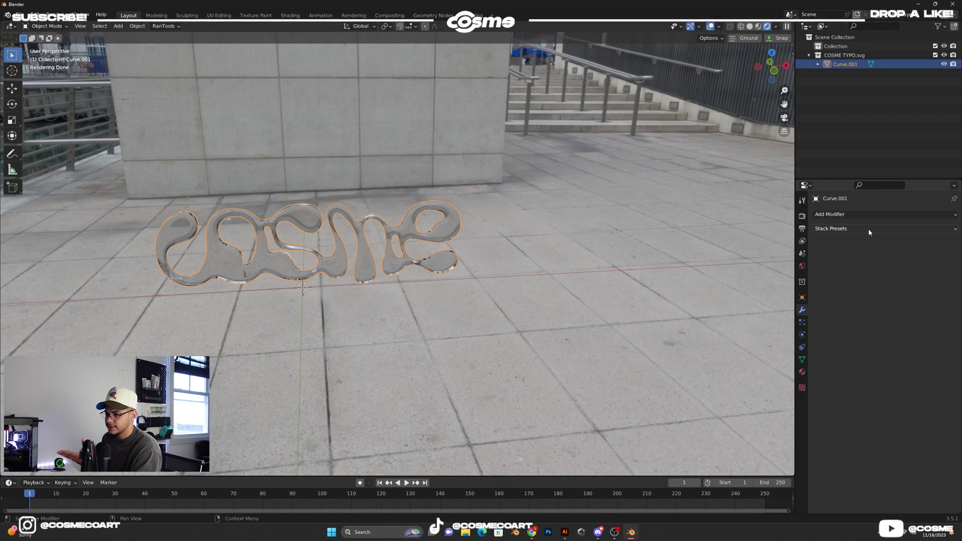
Step: Add a Deform > Wave modifier to the lettering and play the animation to preview it
click(869, 216)
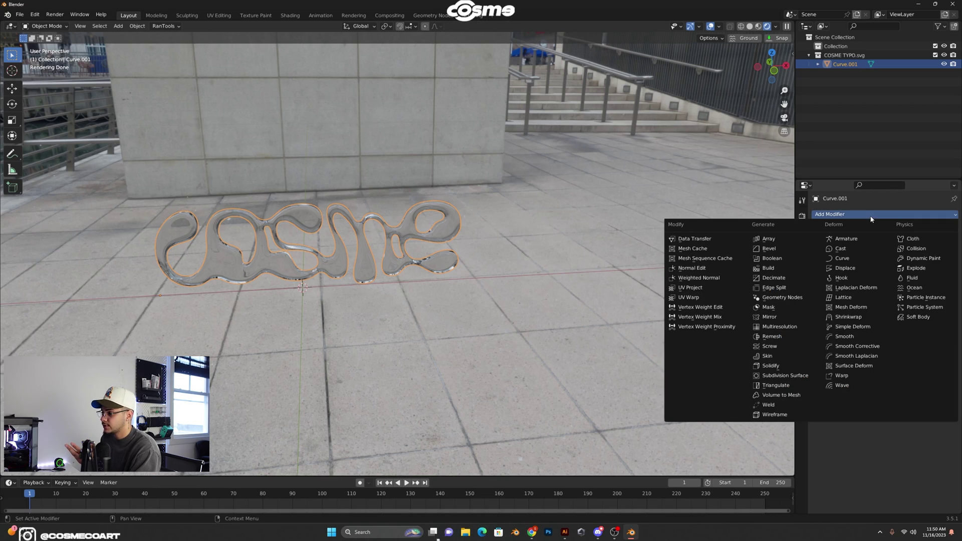
click(851, 385)
scroll(594, 282, down, 3)
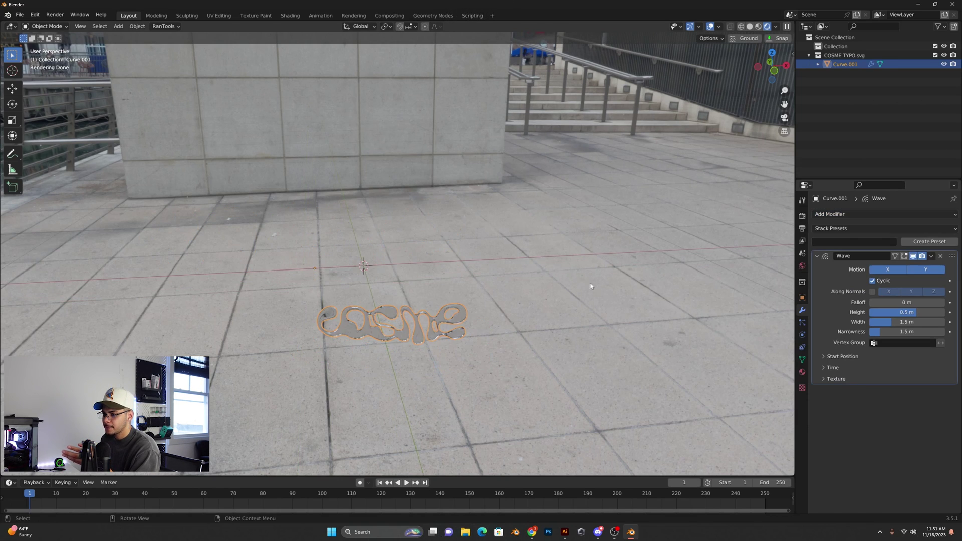
scroll(544, 302, up, 2)
key(space)
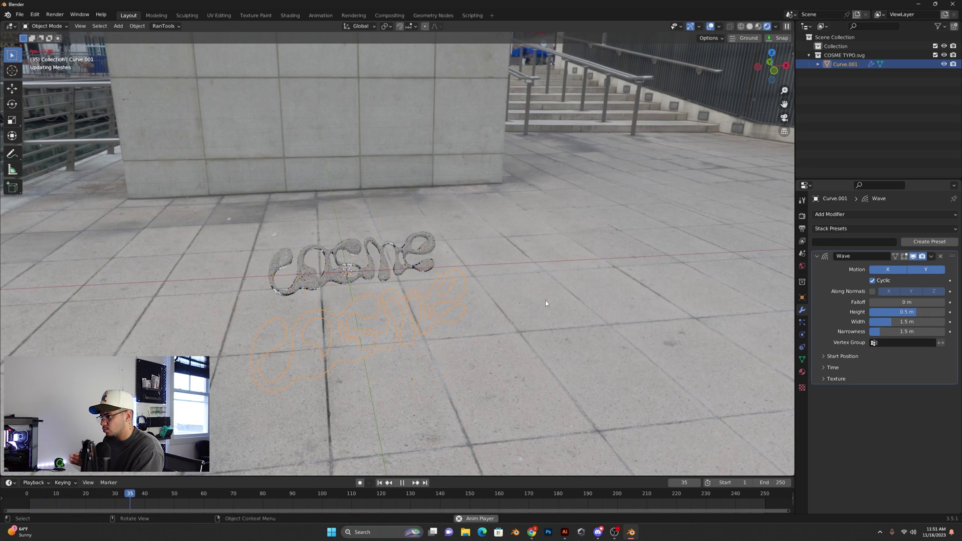
middle_drag(508, 288, 548, 331)
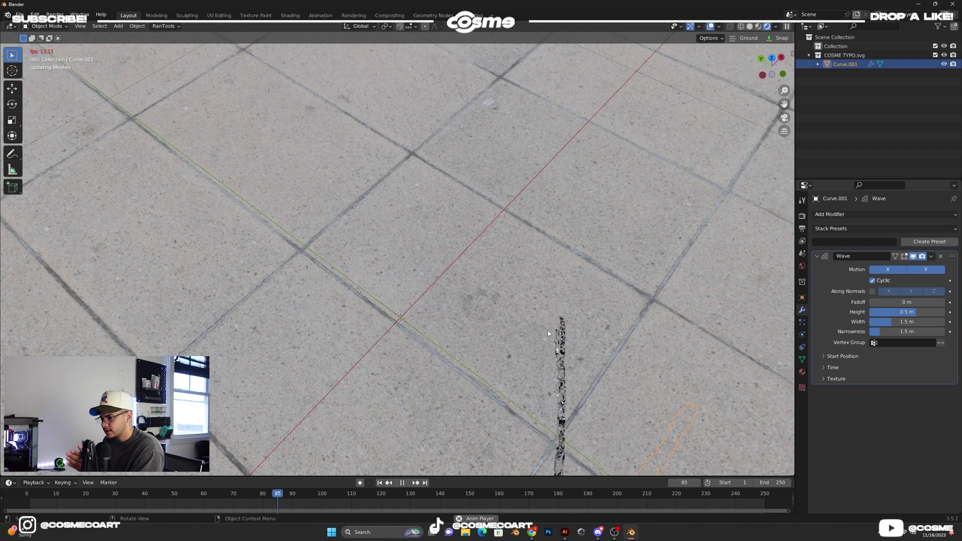
click(380, 483)
Step: Switch the viewport to Solid shading and view the lettering from nearly overhead
middle_drag(319, 422, 395, 319)
click(749, 27)
middle_drag(673, 105, 421, 327)
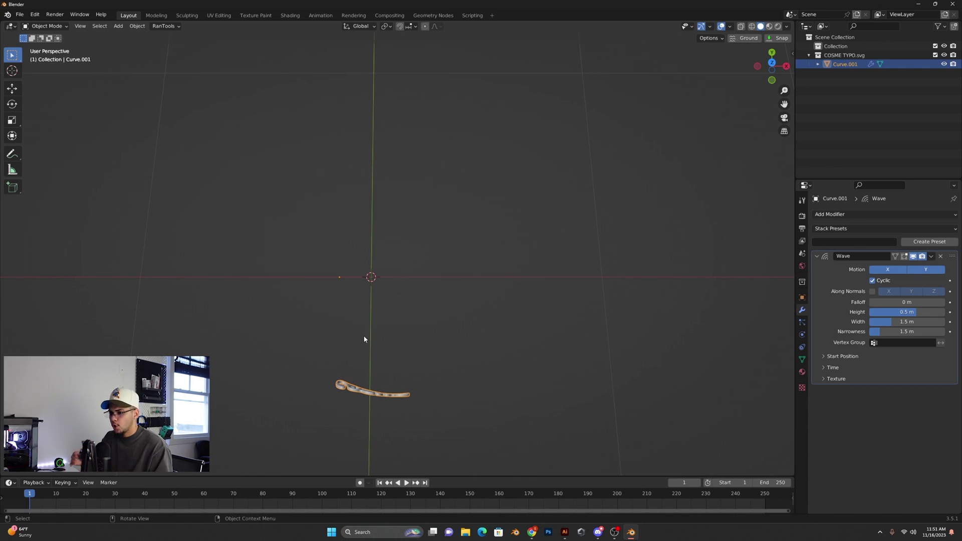
Step: Move Curve.001's origin to its own geometry and play the animation to check the wave
middle_drag(369, 340, 360, 369)
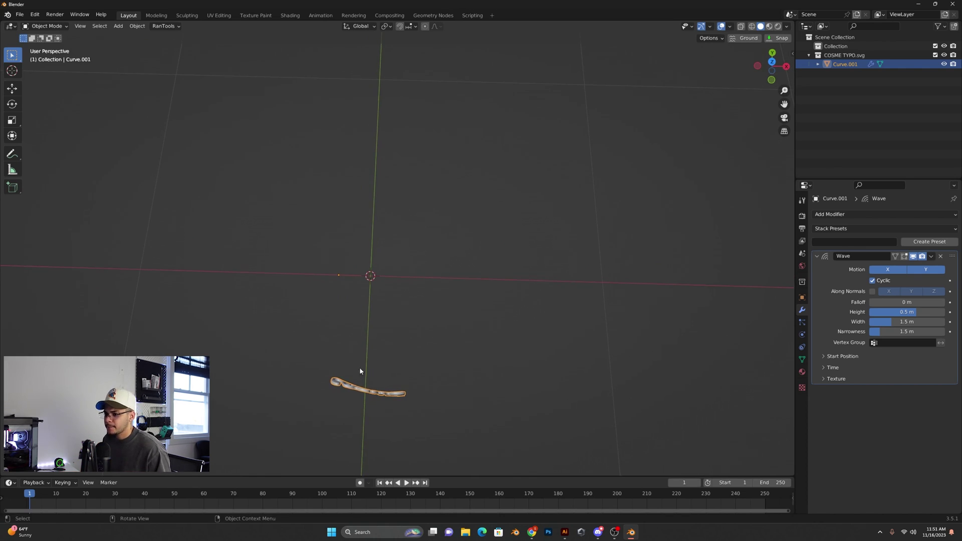
right_click(369, 394)
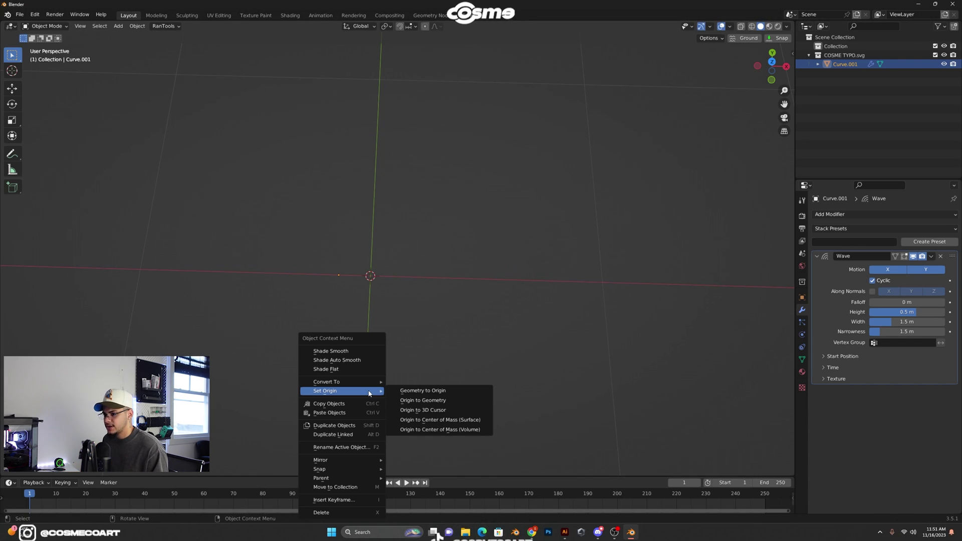
click(412, 401)
key(space)
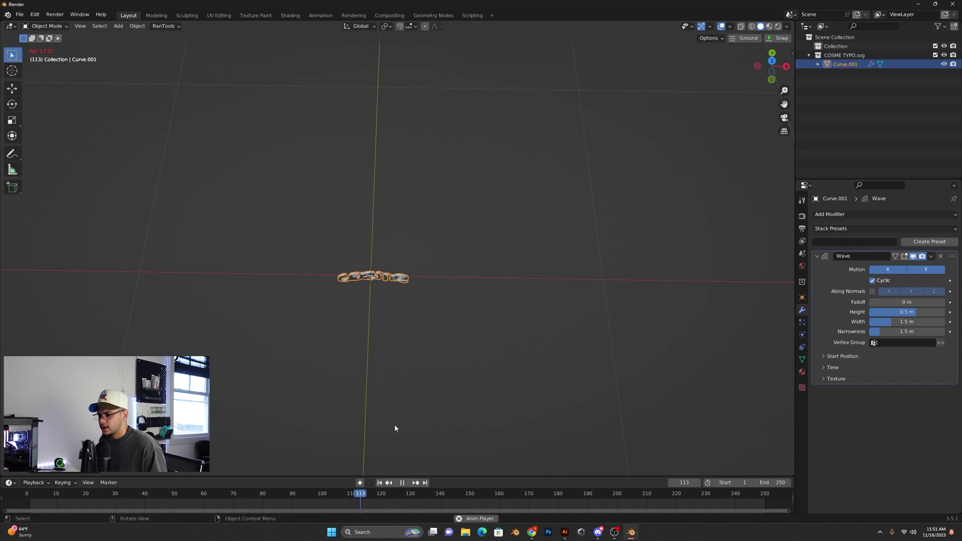
Step: Stop playback and set the Wave modifier's Falloff to 100 m and Height to -0.069 m
key(space)
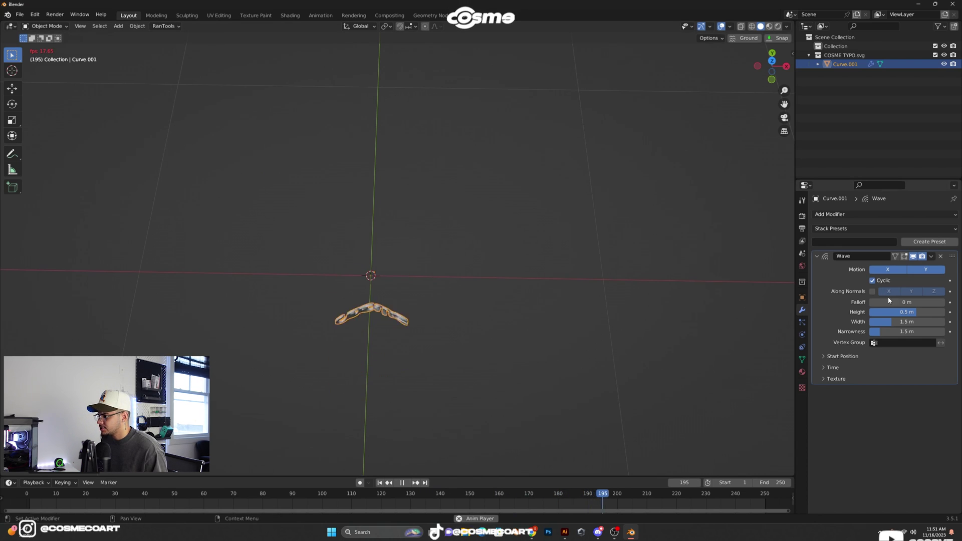
drag(907, 303, 939, 302)
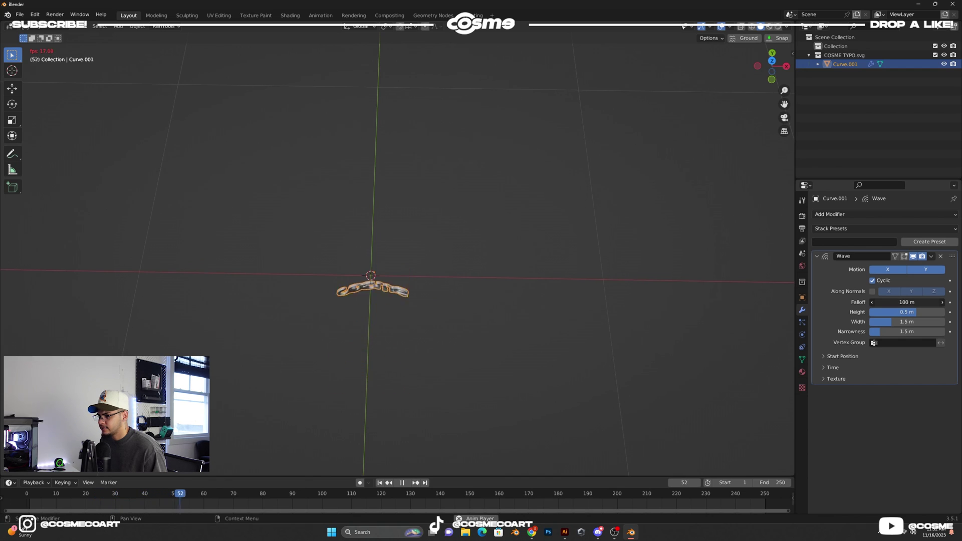
mouse_move(907, 312)
mouse_down()
mouse_move(889, 312)
mouse_move(905, 311)
mouse_up()
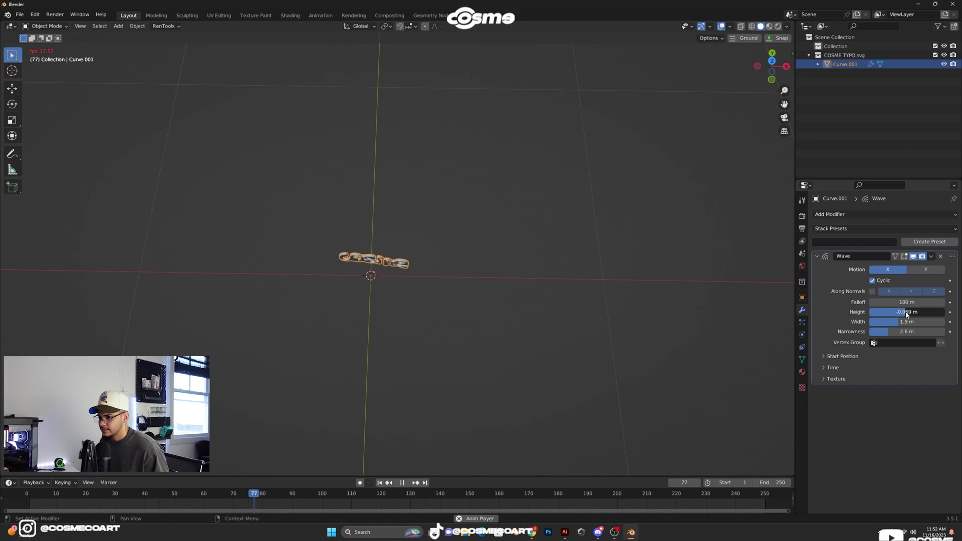
drag(905, 312, 583, 270)
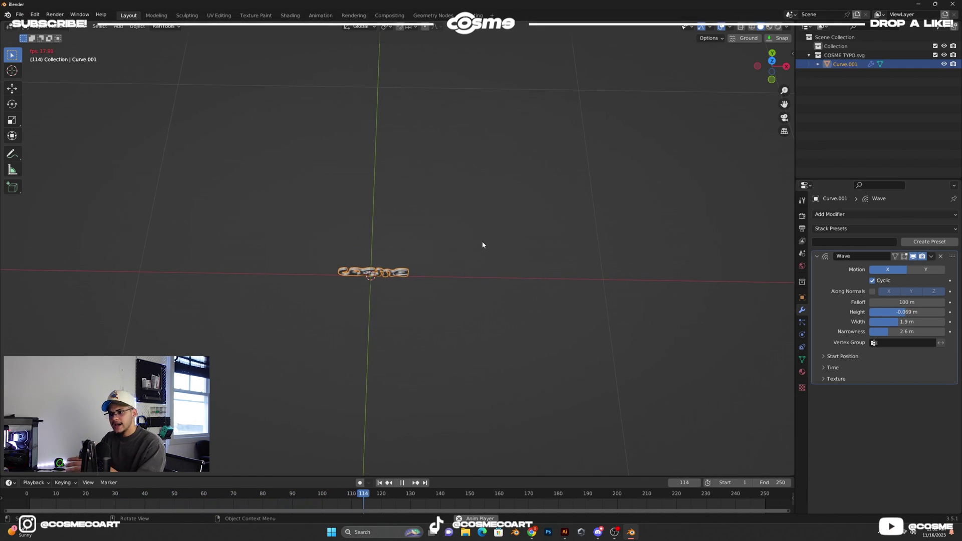